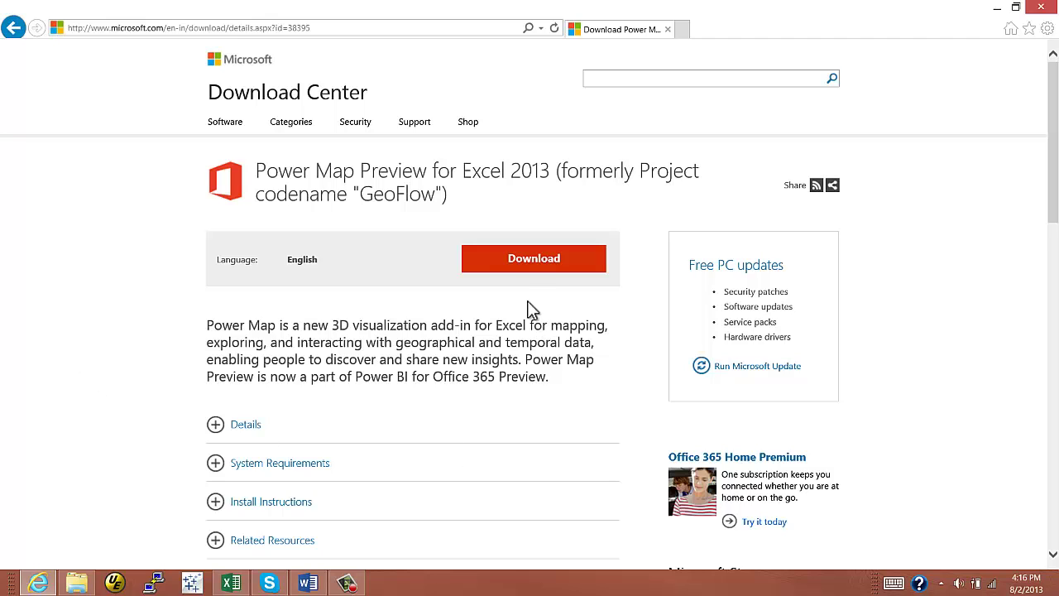
Scroll through the Power Map Preview for Excel 2013 download page to review it.
scroll(537, 396, down, 1)
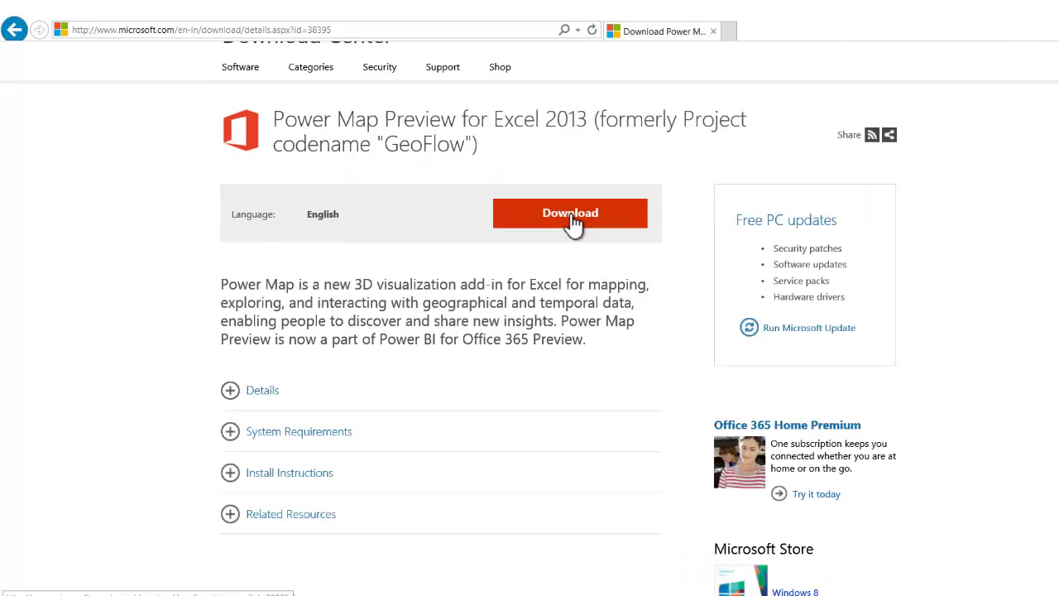
scroll(572, 222, up, 1)
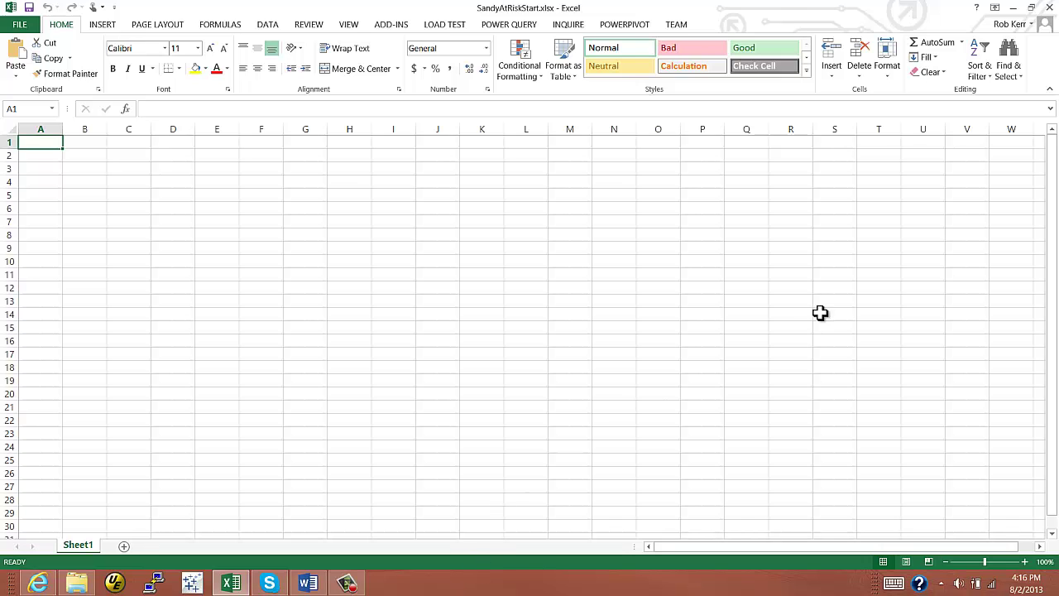
Open PowerPivot's Manage window to view the data model tables, including DemographicsUnder10.
click(633, 27)
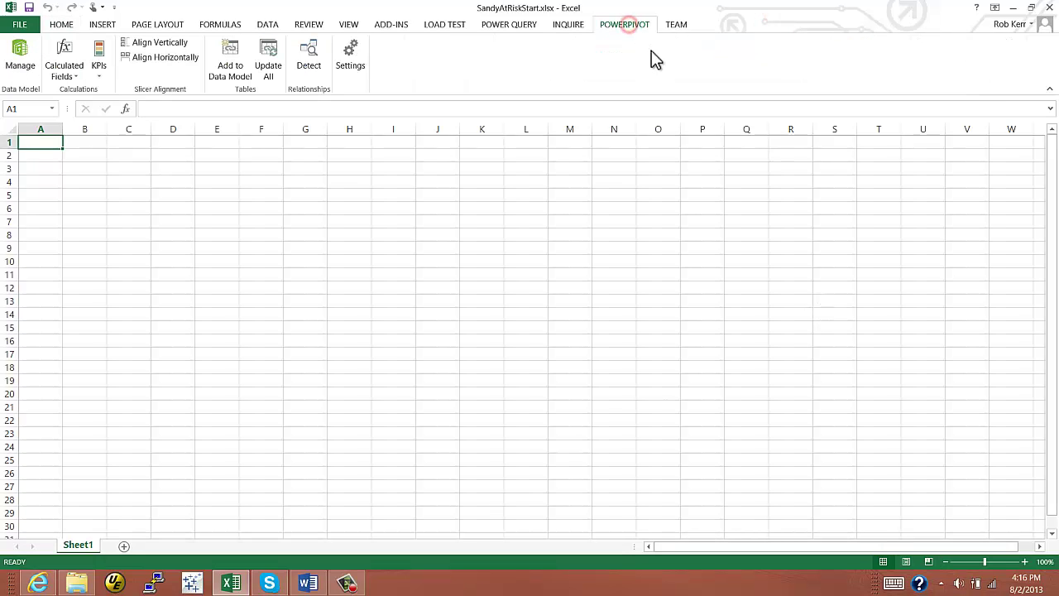
click(20, 63)
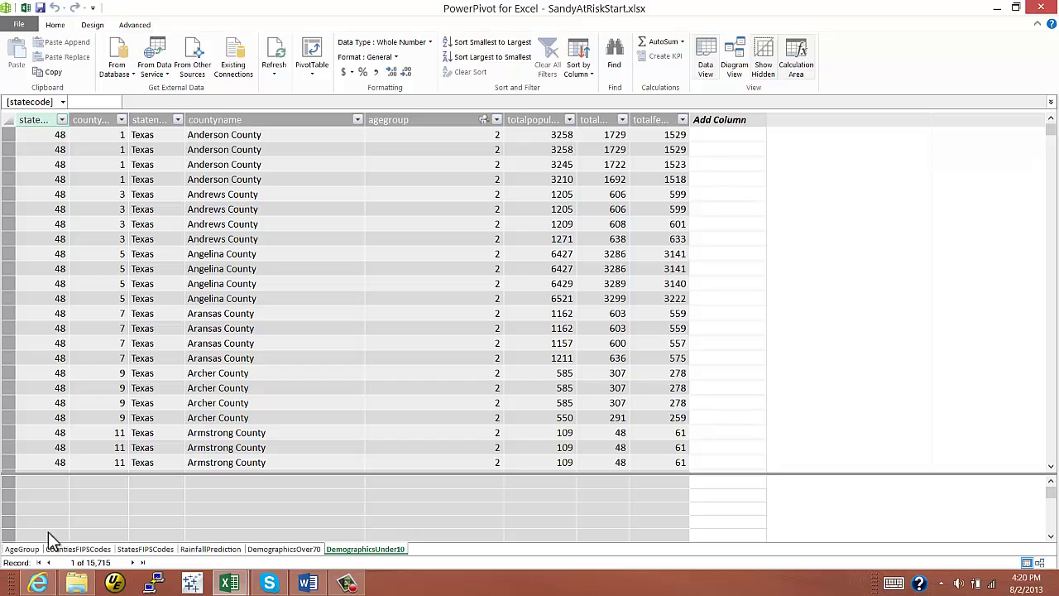
Review the AgeGroup, CountiesFIPSCodes, StatesFIPSCodes and RainfallPrediction tables, scrolling the rainfall data.
click(19, 549)
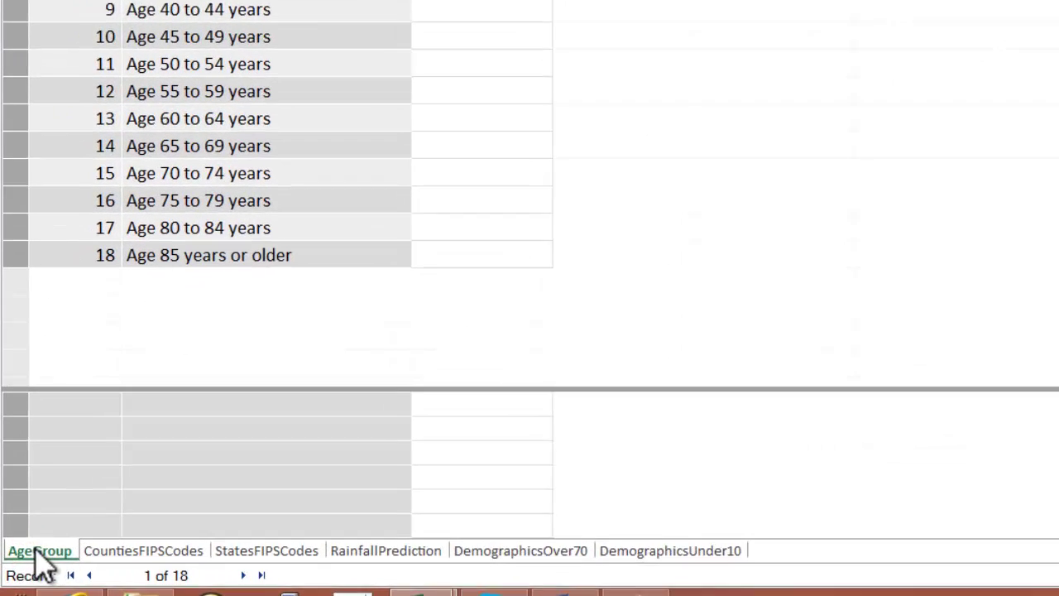
click(155, 550)
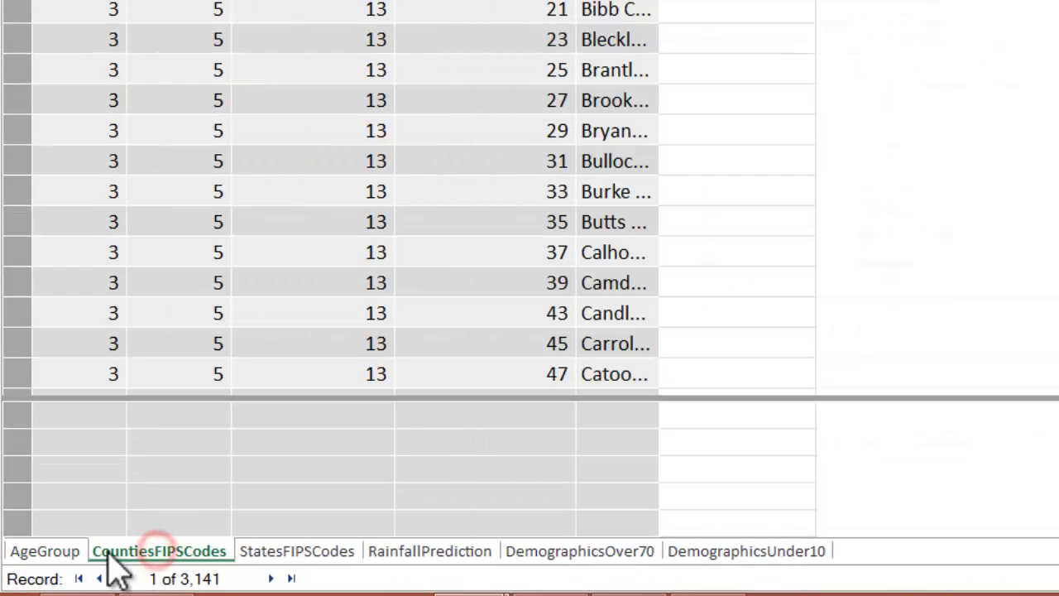
click(273, 553)
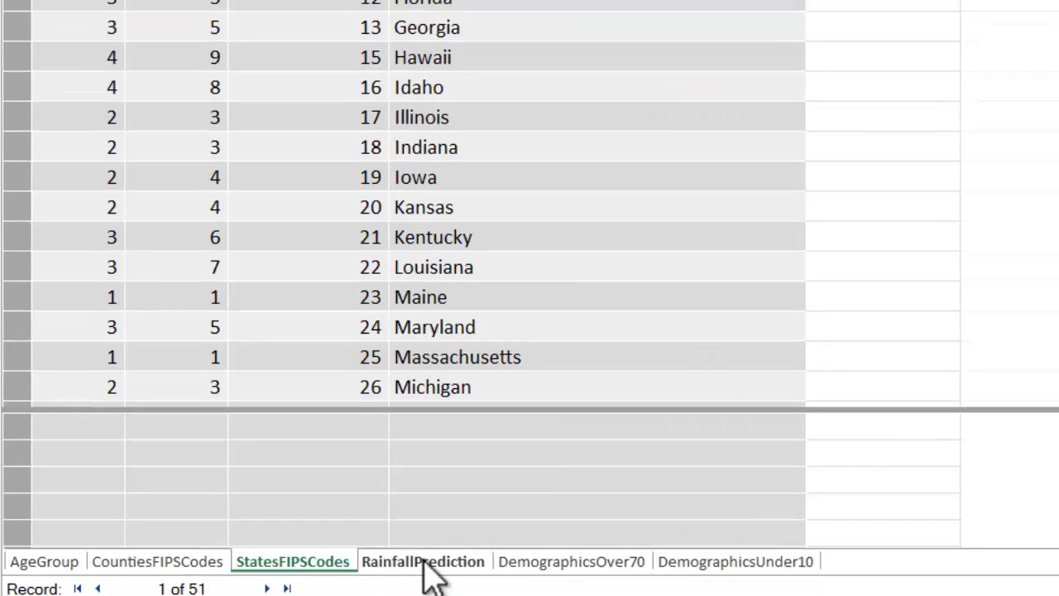
click(425, 561)
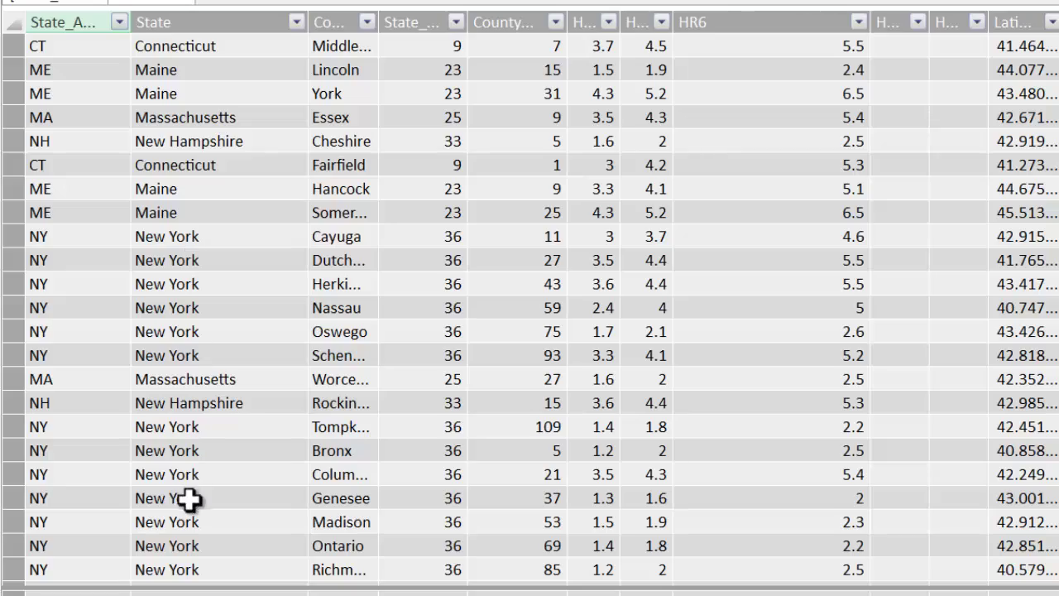
scroll(530, 306, down, 20)
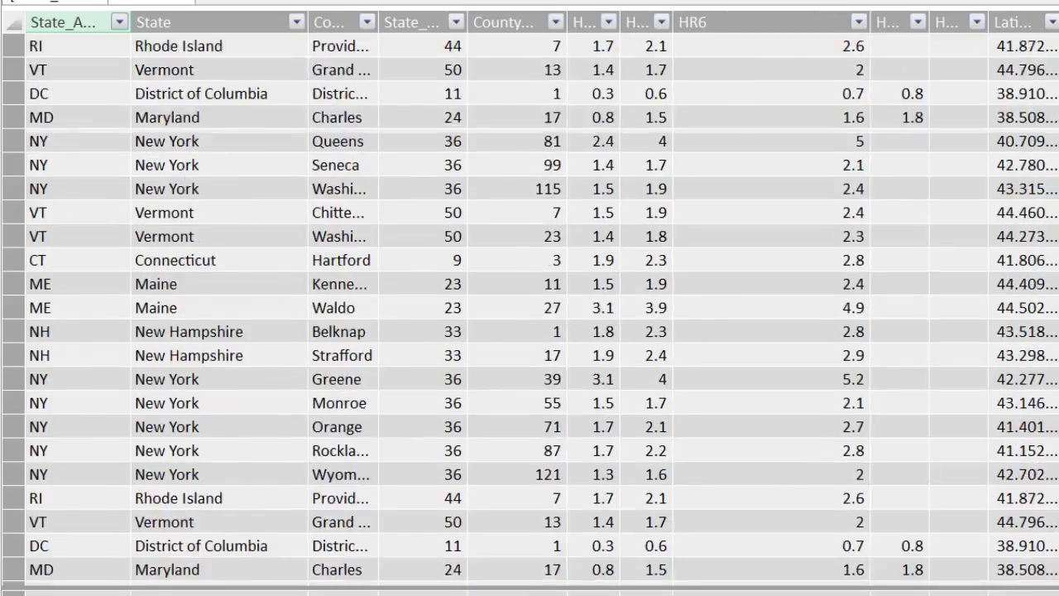
scroll(530, 307, down, 20)
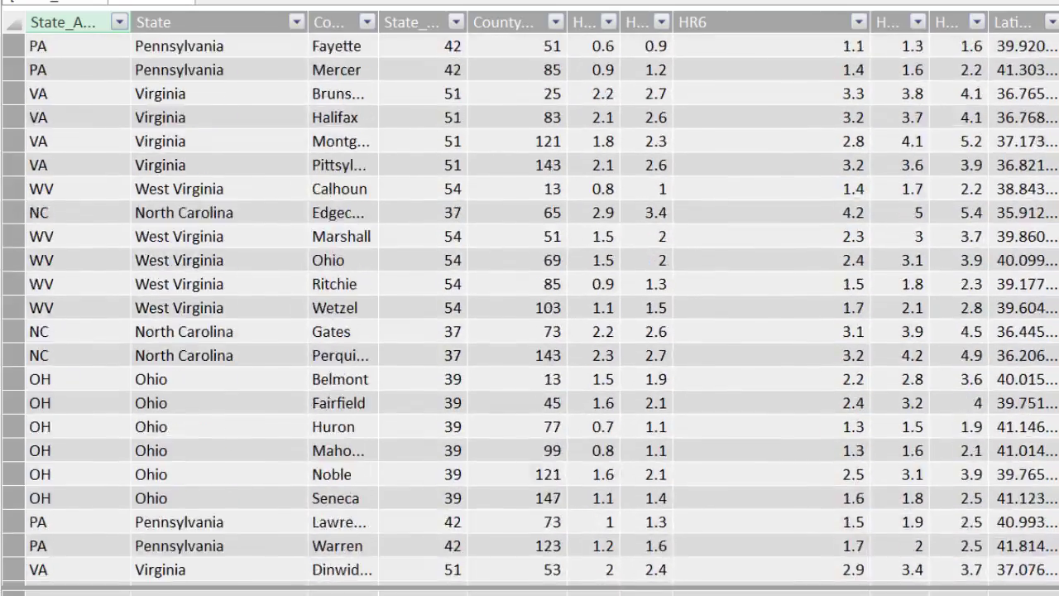
scroll(530, 306, up, 20)
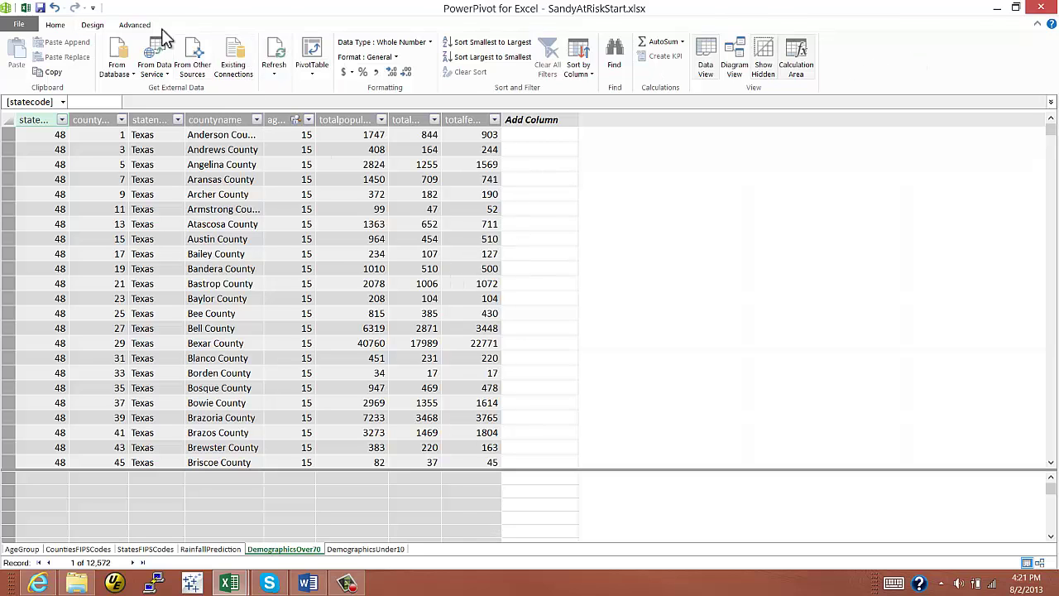
Back in Excel, launch GeoFlow from the INSERT tab's Map menu to start a new tour.
click(25, 7)
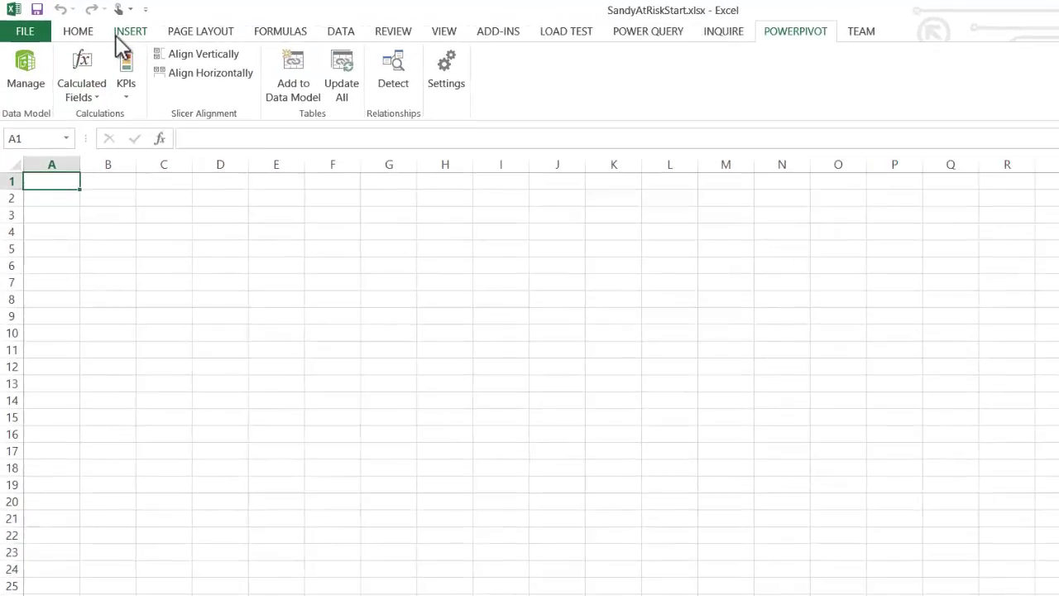
click(103, 24)
click(981, 133)
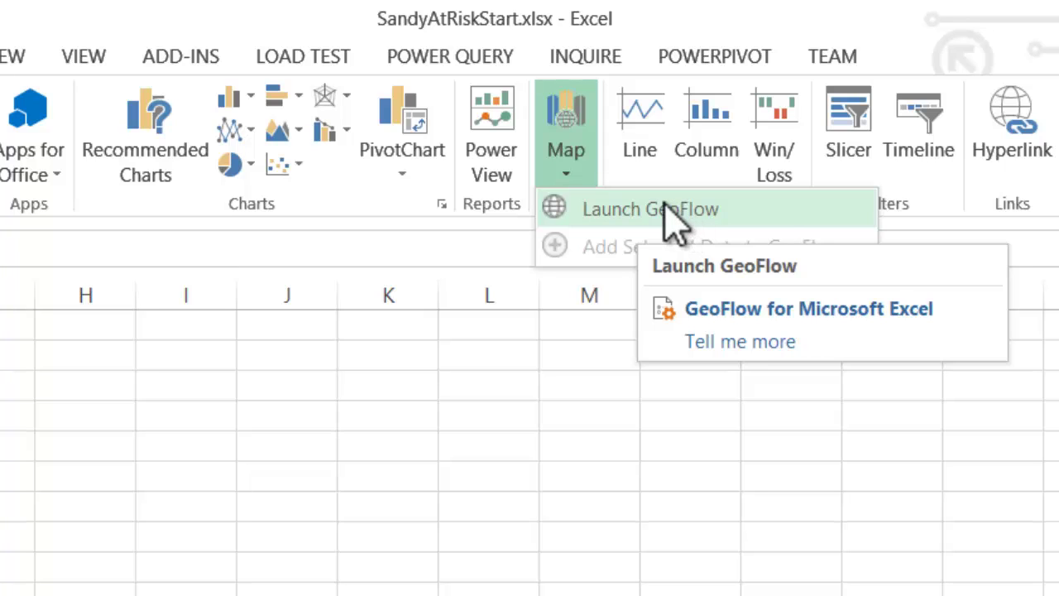
click(654, 210)
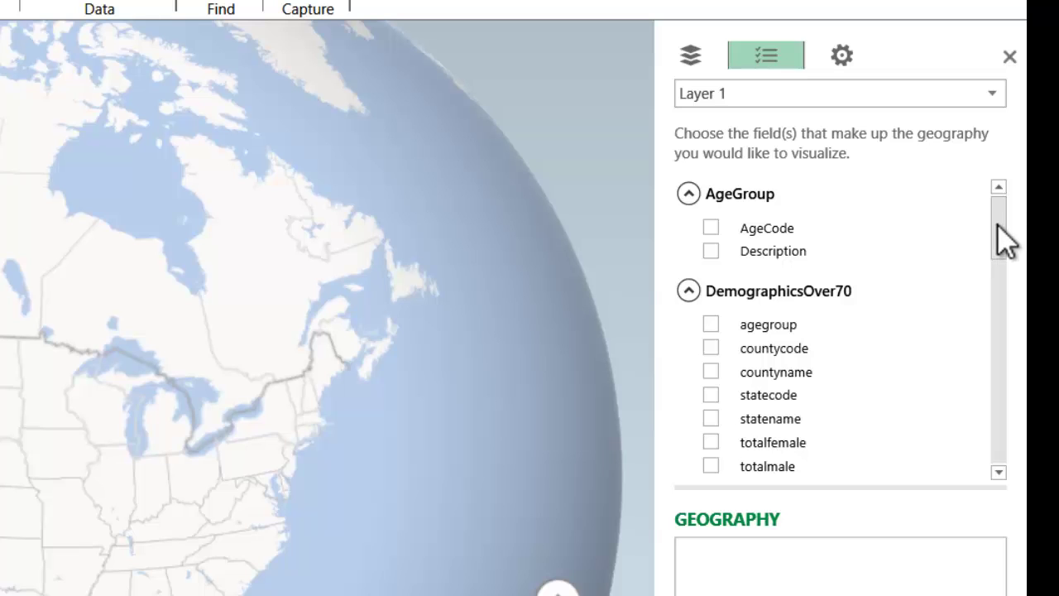
Rename Layer 1 to 'Population Density' in the layer properties.
drag(998, 220, 1005, 184)
click(991, 93)
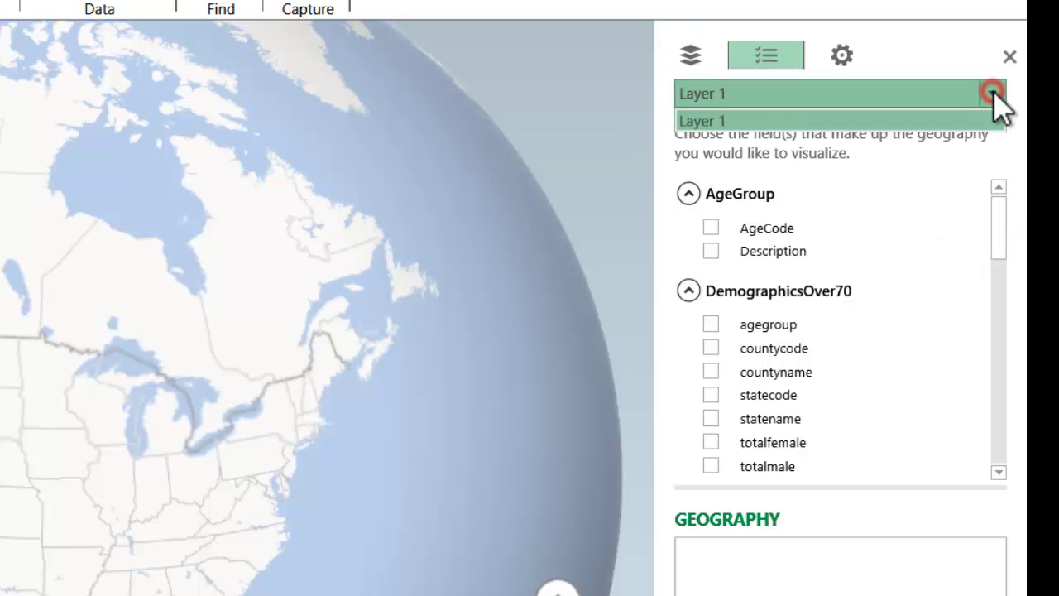
click(991, 93)
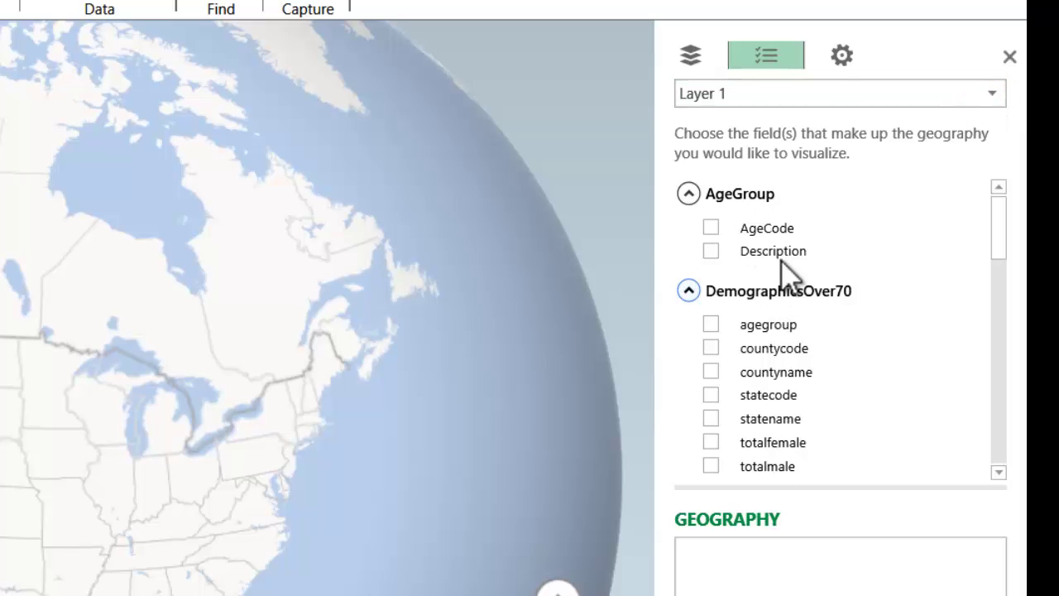
click(842, 54)
click(755, 256)
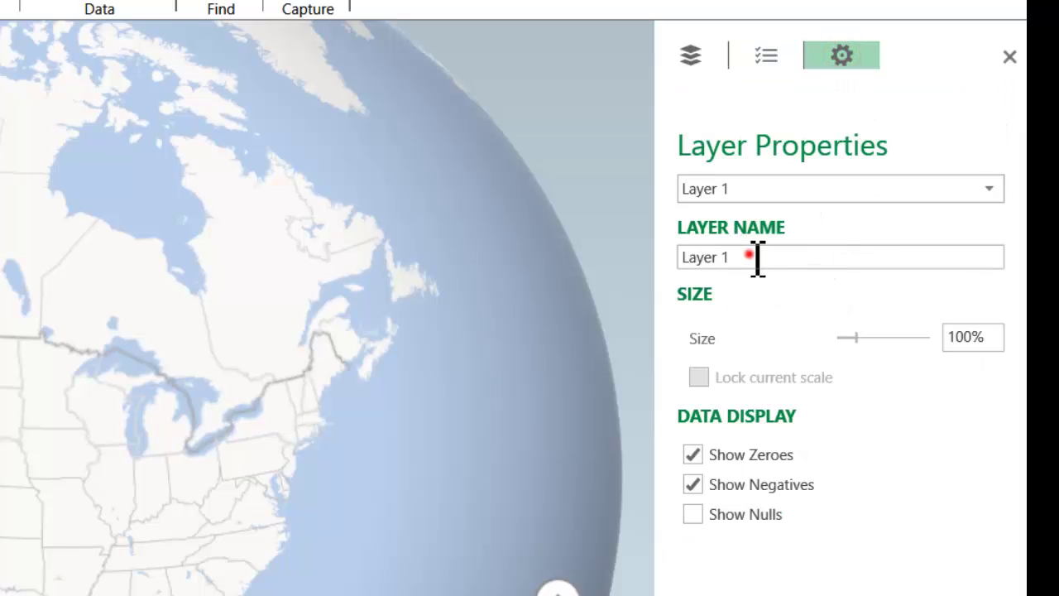
drag(781, 255, 667, 256)
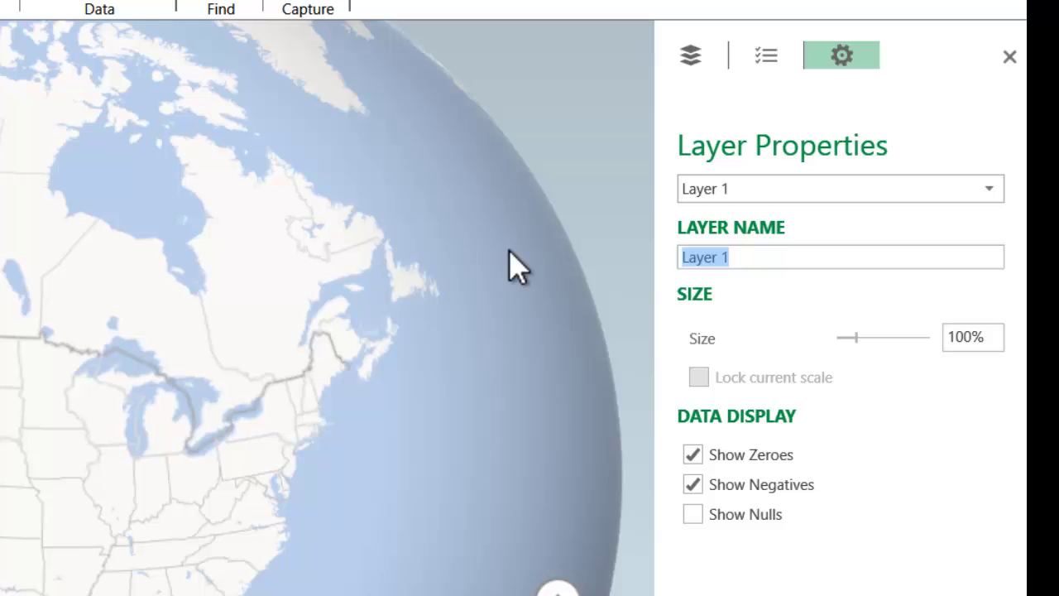
text(Populat)
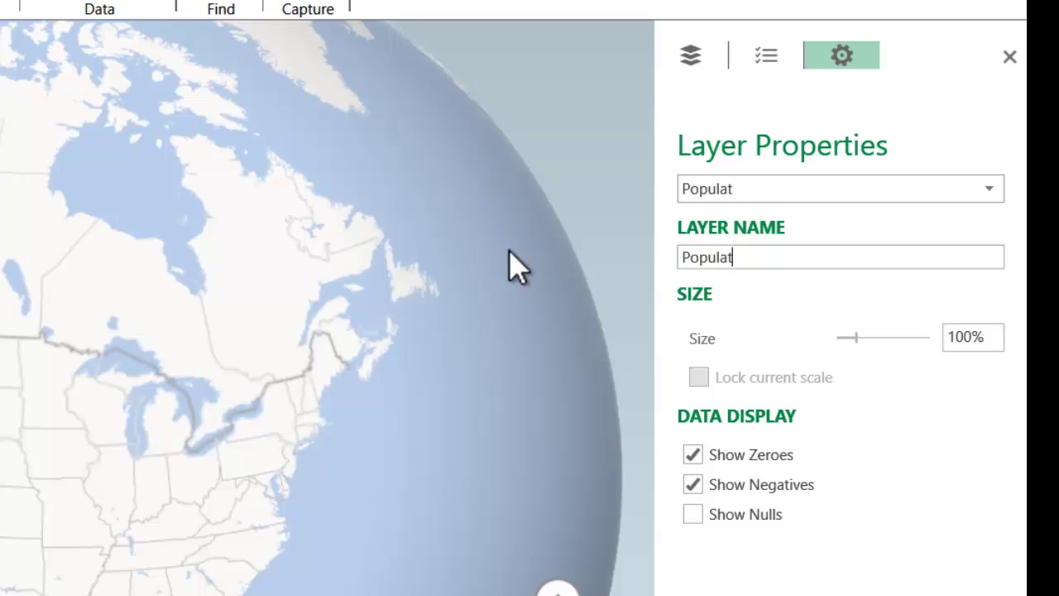
text(ion Density)
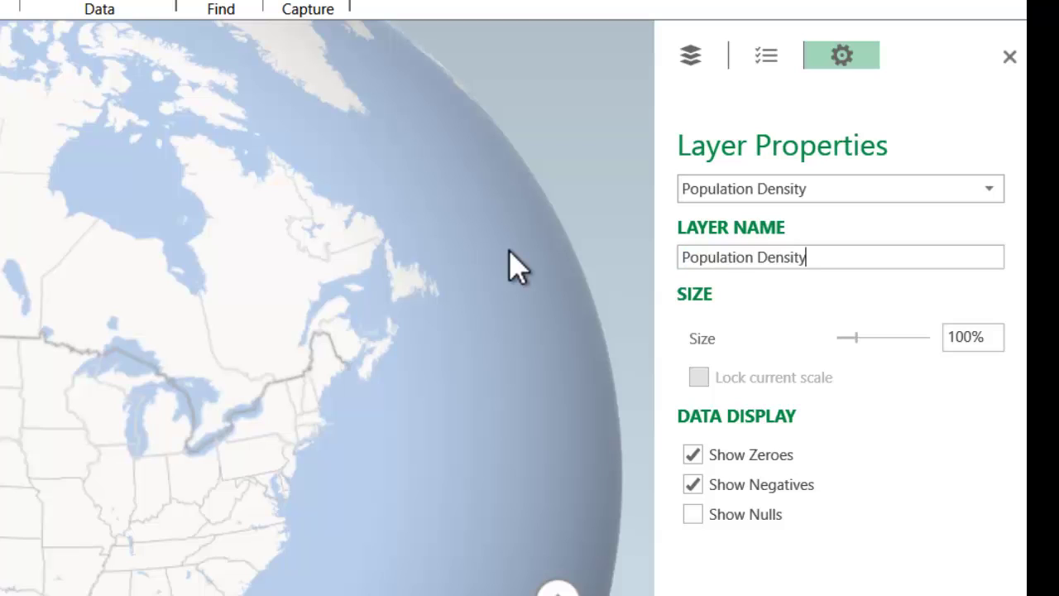
click(766, 55)
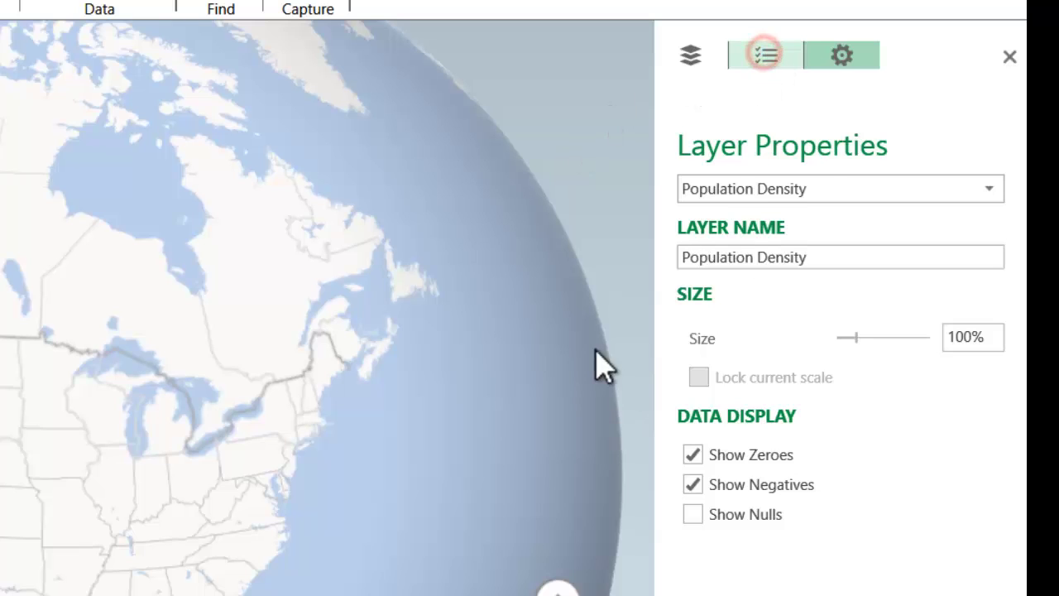
Map the layer by DemographicsOver70 countyname and statename as County geography.
scroll(902, 291, down, 2)
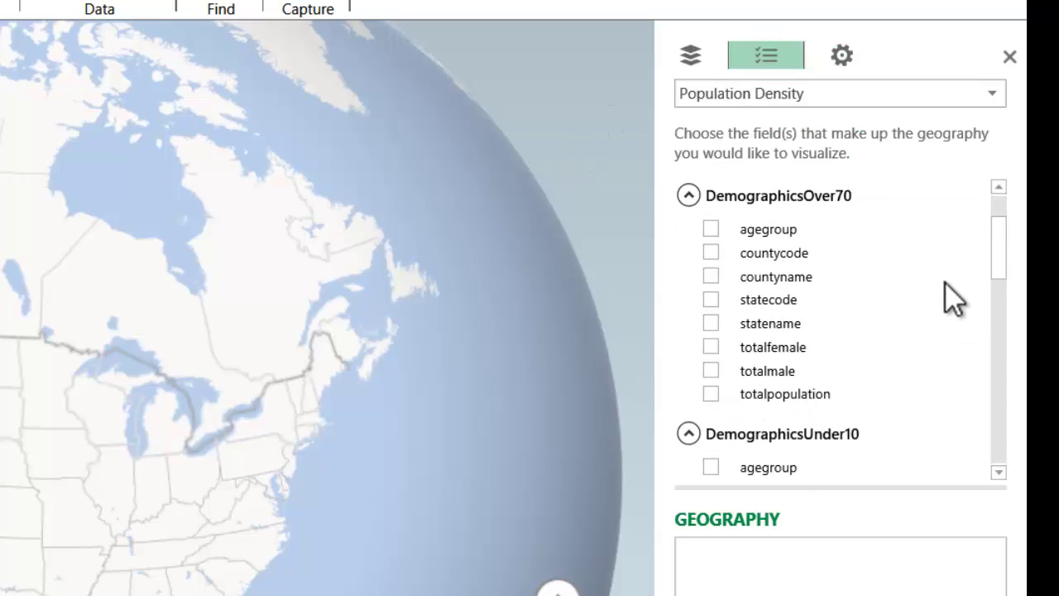
click(710, 277)
click(709, 277)
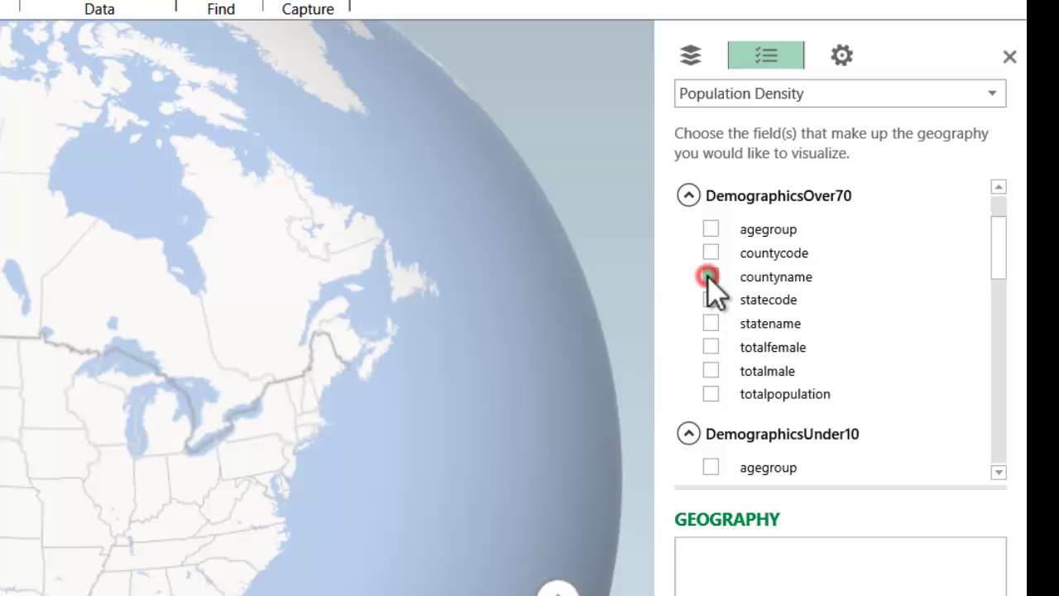
click(712, 323)
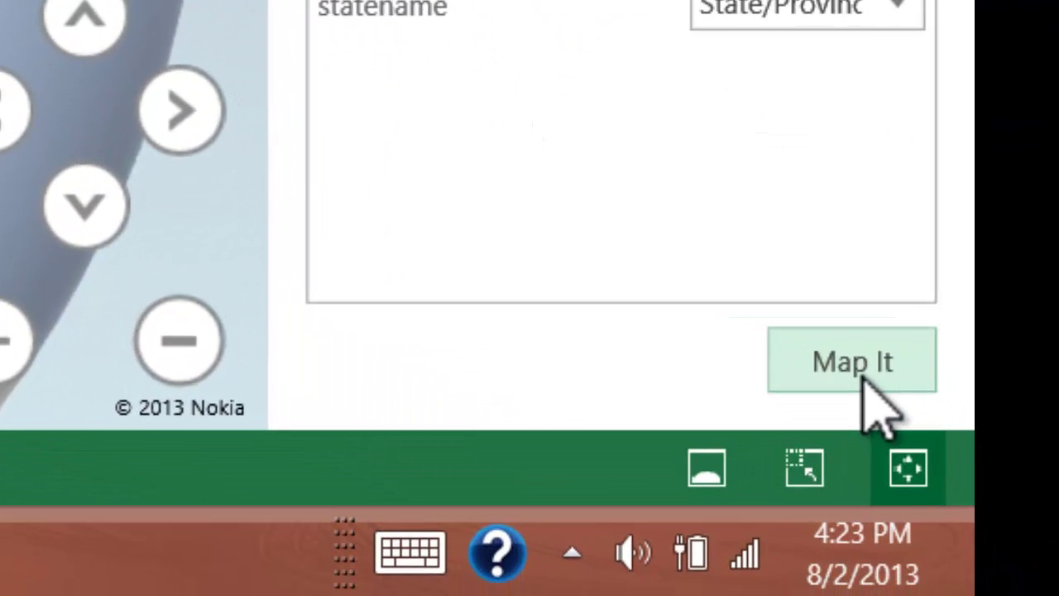
click(865, 381)
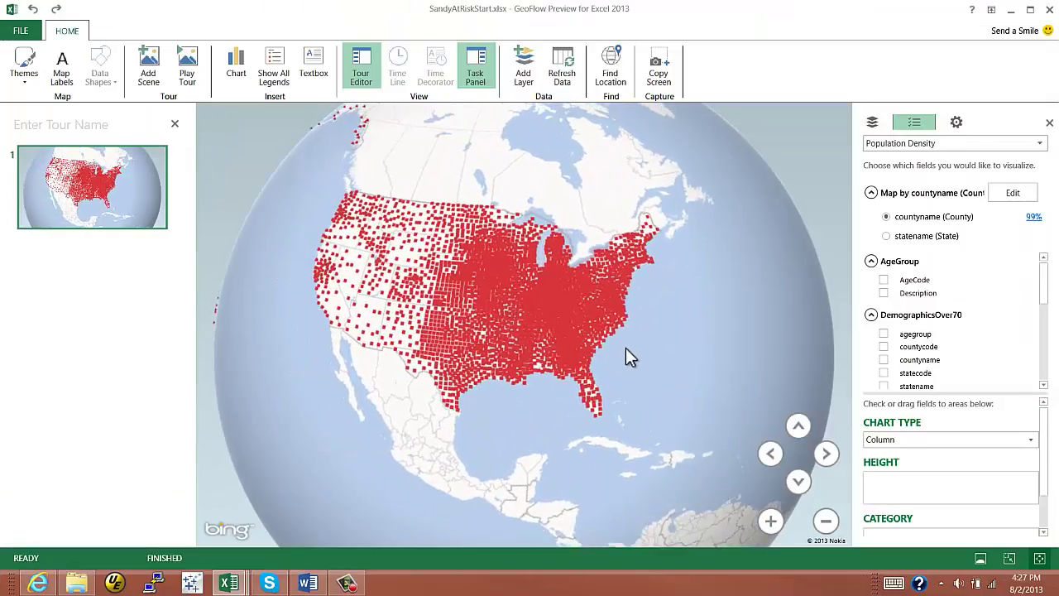
Add totalpopulation as county columns and close the Population Density legend.
mouse_move(615, 339)
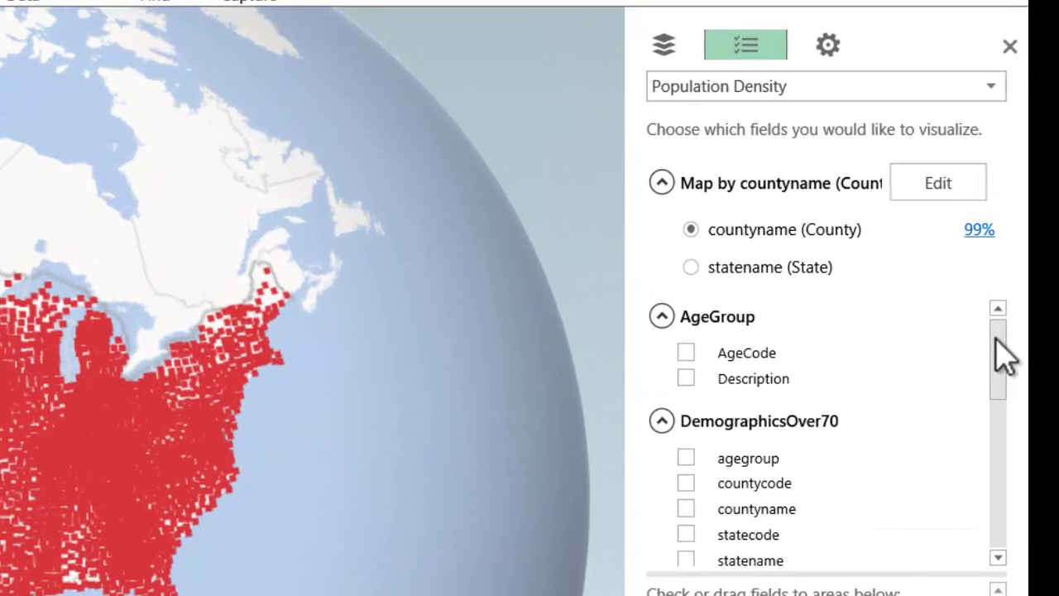
drag(997, 337, 994, 382)
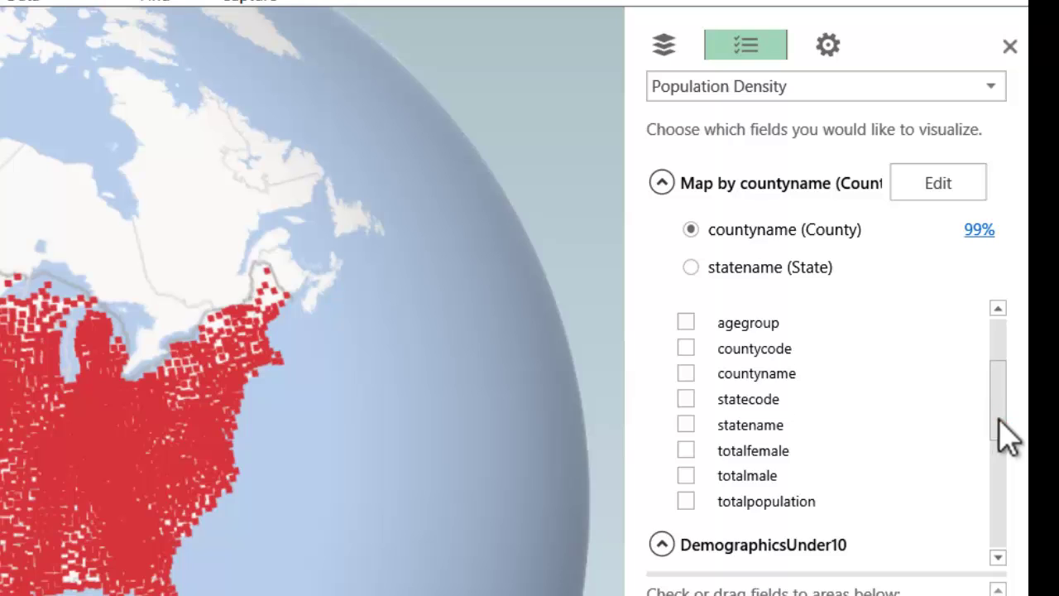
drag(1003, 432, 996, 416)
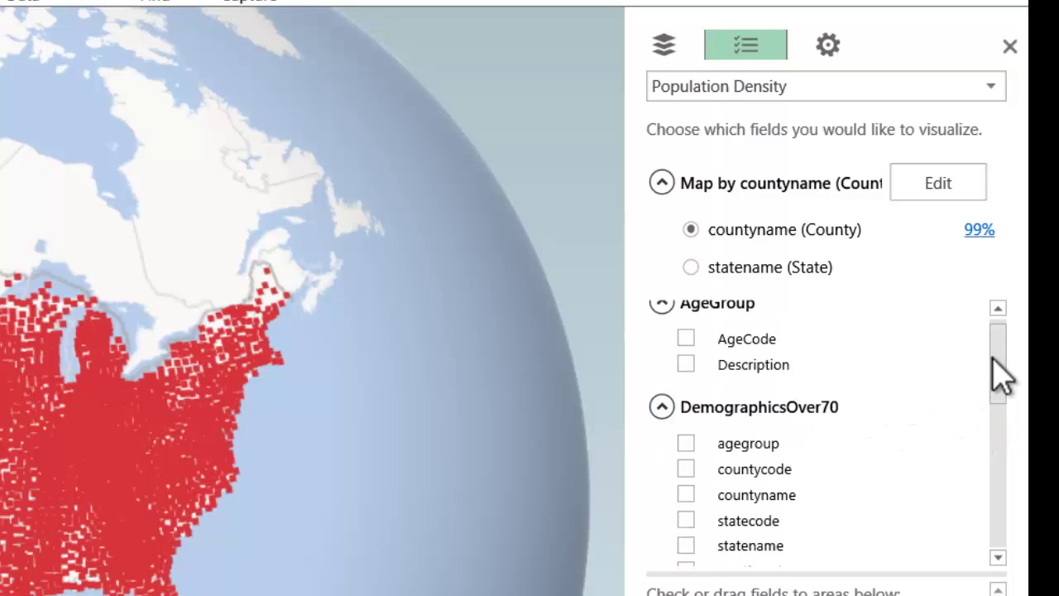
drag(998, 355, 996, 427)
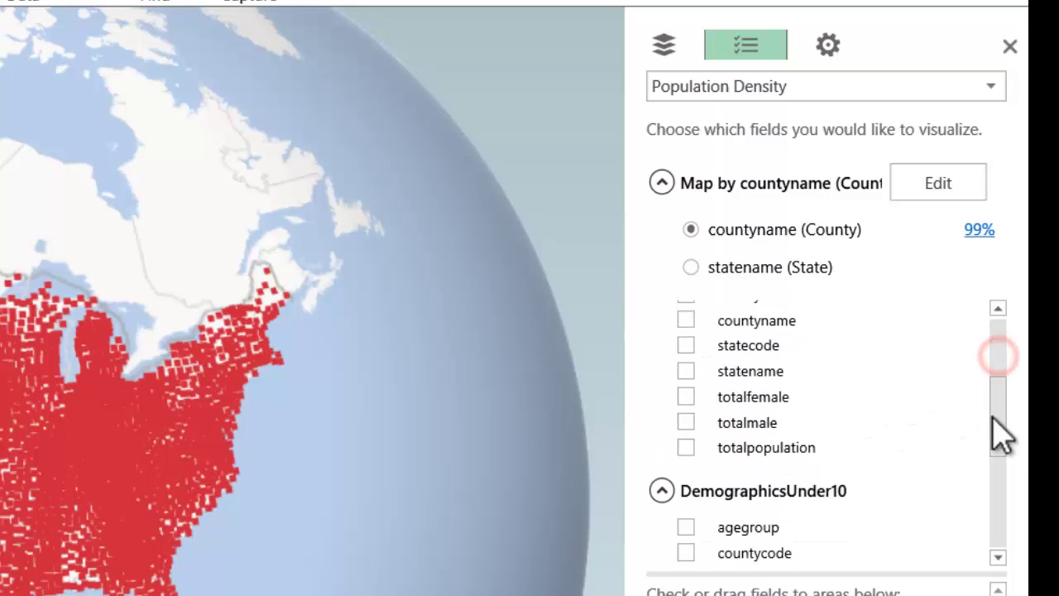
click(686, 448)
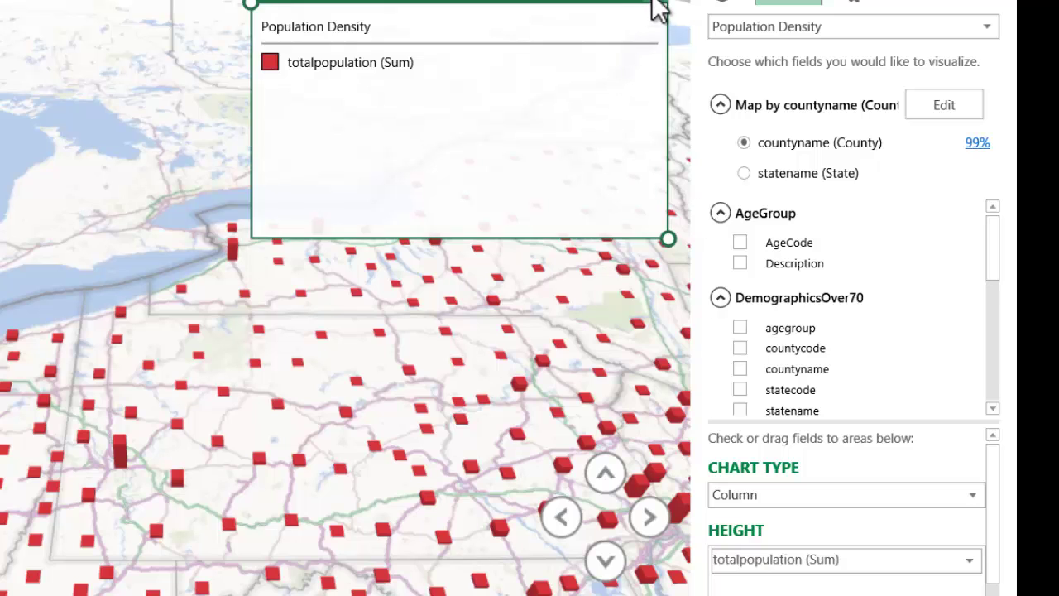
click(653, 7)
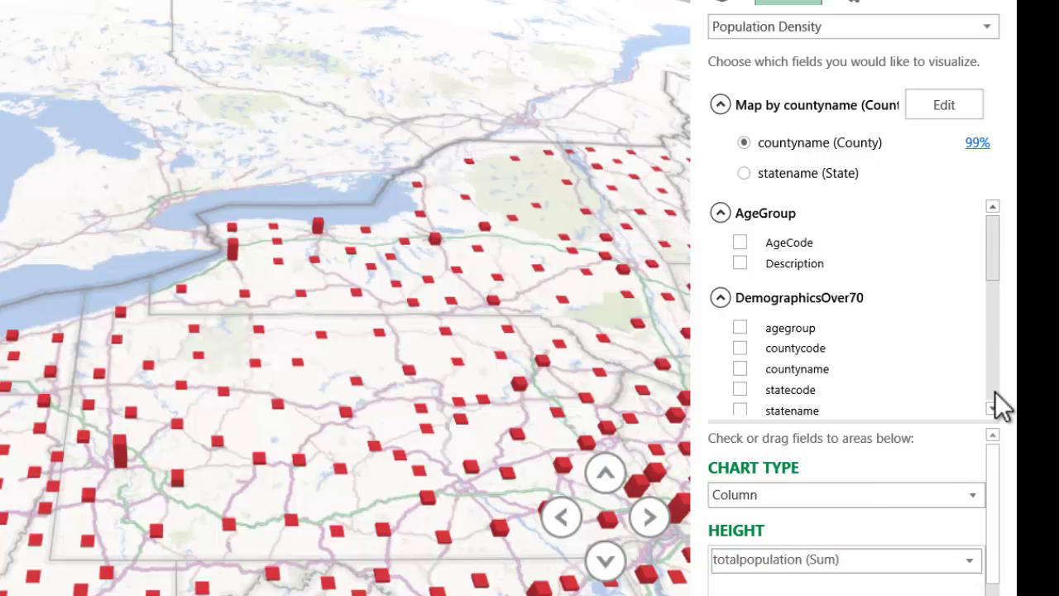
Switch the Population Density layer to a HeatMap and zoom out over the eastern US.
click(973, 495)
click(733, 557)
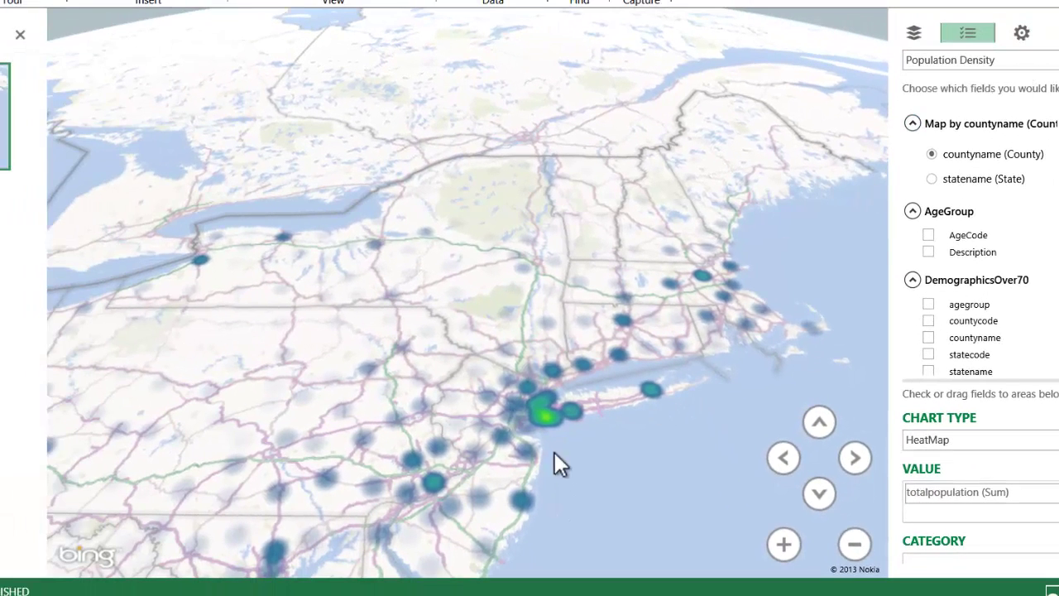
drag(459, 272, 756, 565)
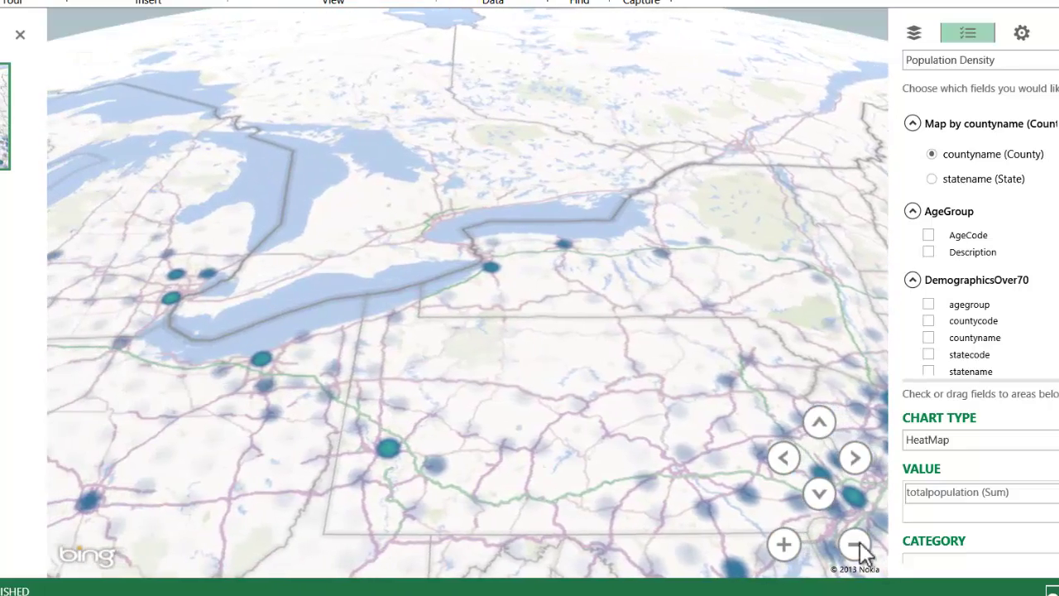
click(858, 542)
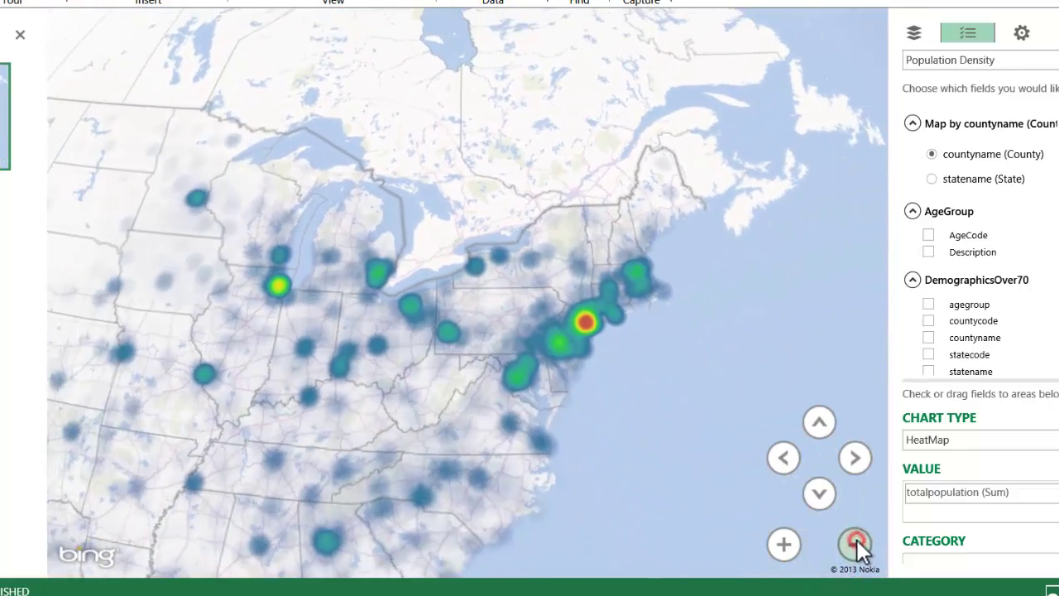
Set the heat map Color Scale to 160% and Radius of Influence to 122%.
click(1022, 33)
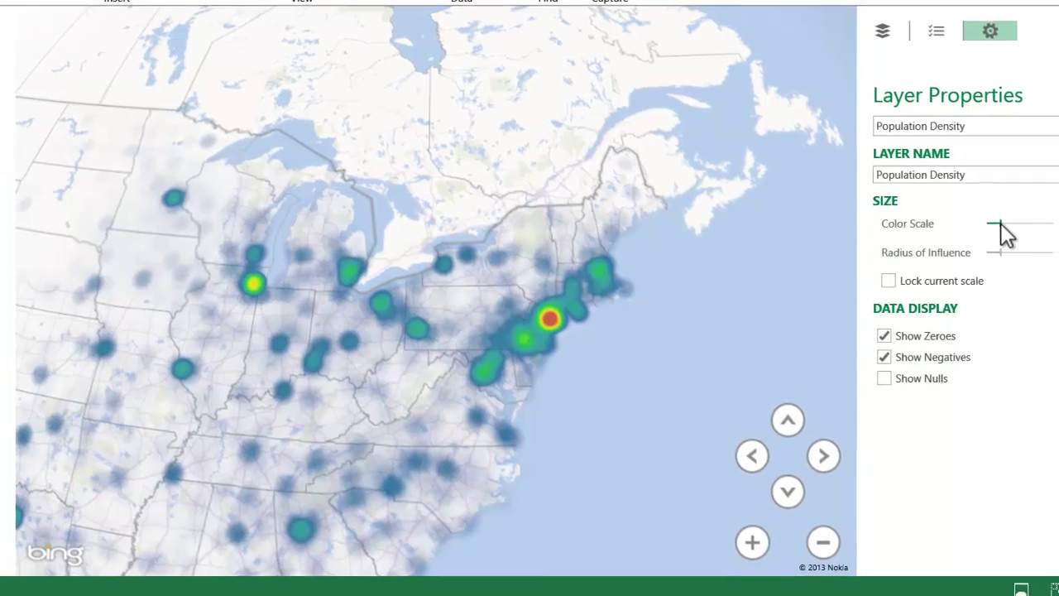
drag(1030, 225, 1041, 225)
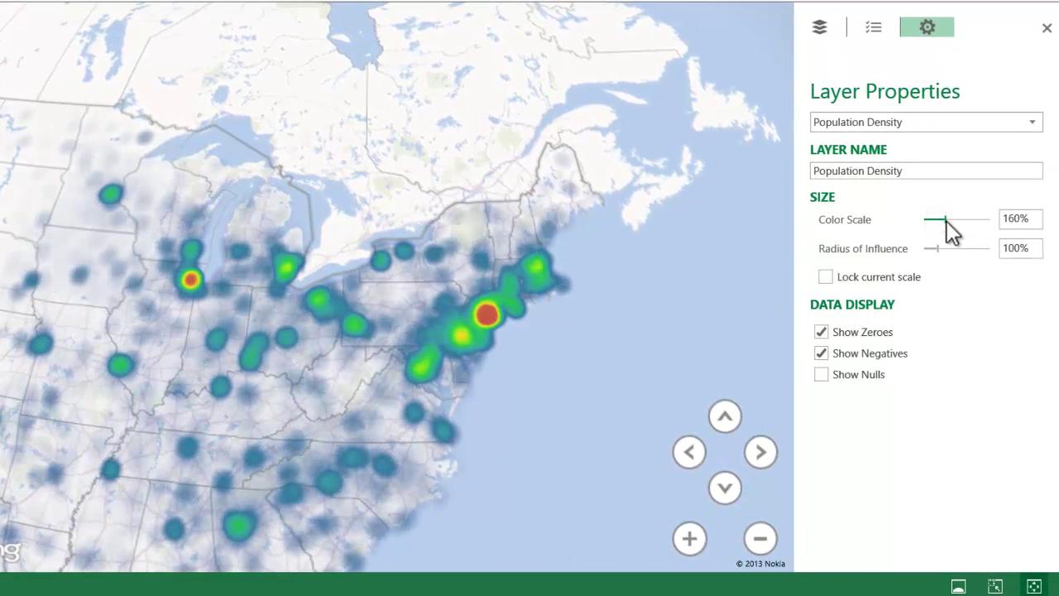
drag(938, 250, 939, 250)
drag(497, 318, 710, 263)
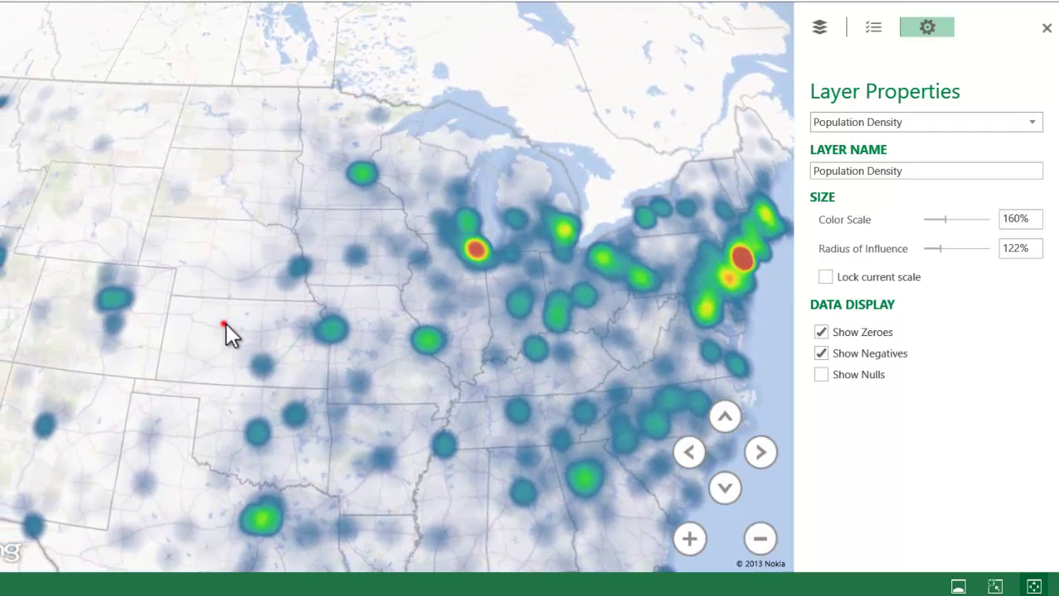
drag(224, 323, 418, 249)
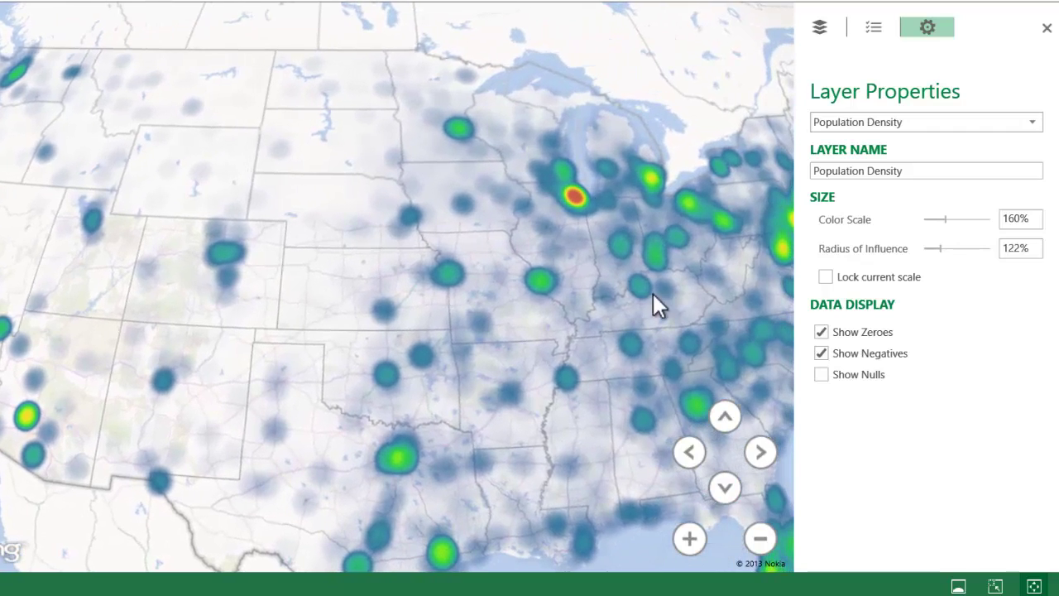
drag(657, 303, 431, 293)
Pan to the East Coast and zoom in on the heat map around New York.
drag(599, 373, 480, 371)
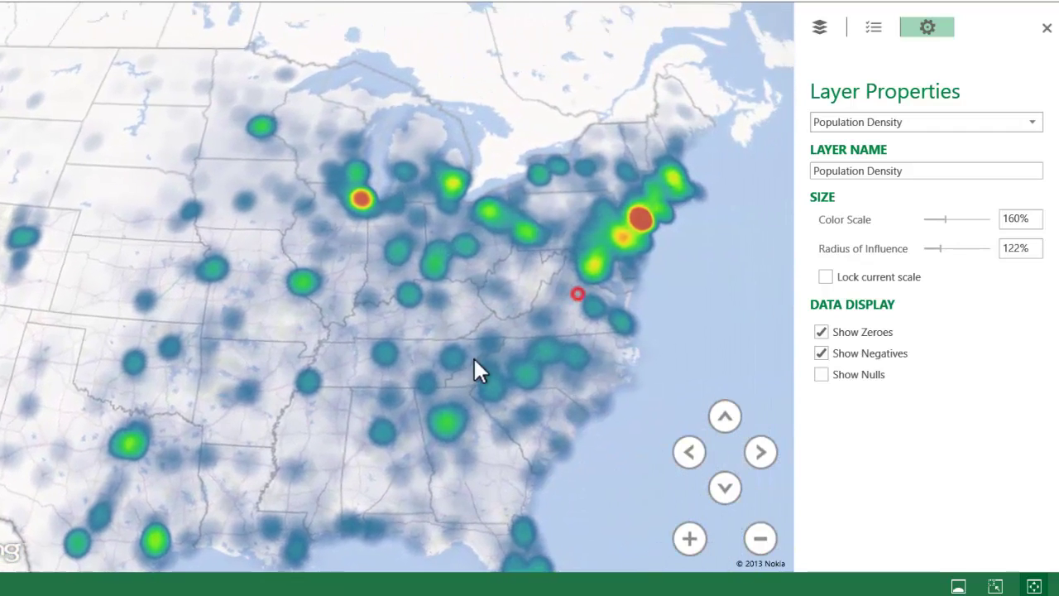
drag(520, 314, 402, 366)
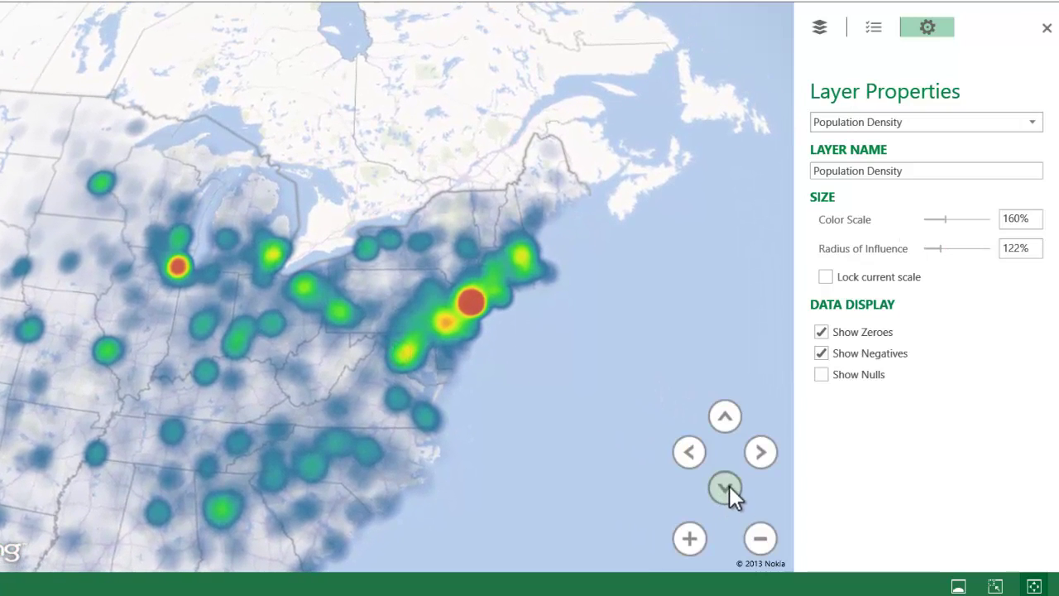
click(692, 539)
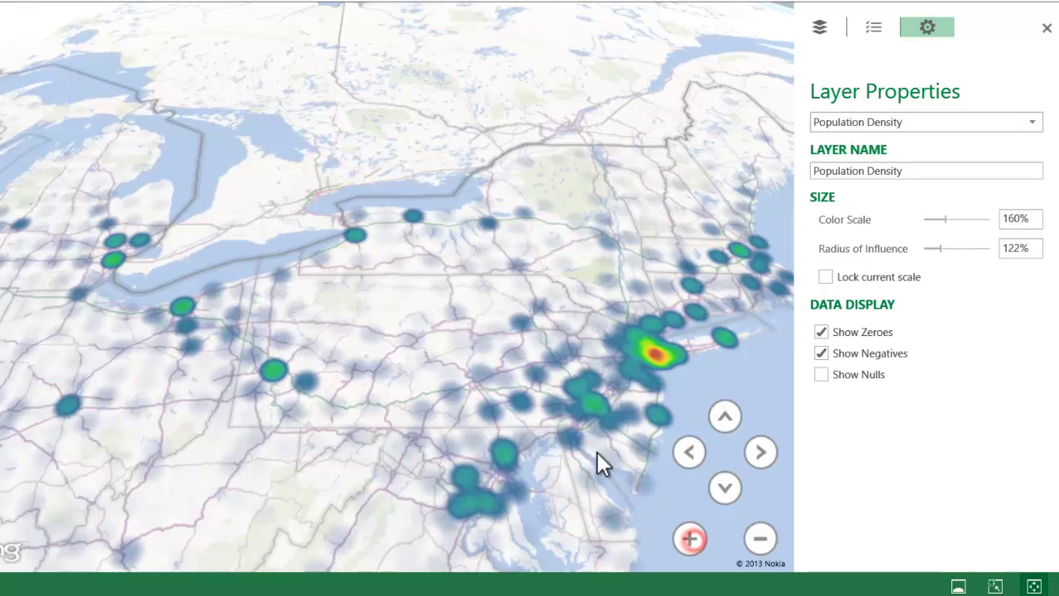
scroll(279, 302, down, 5)
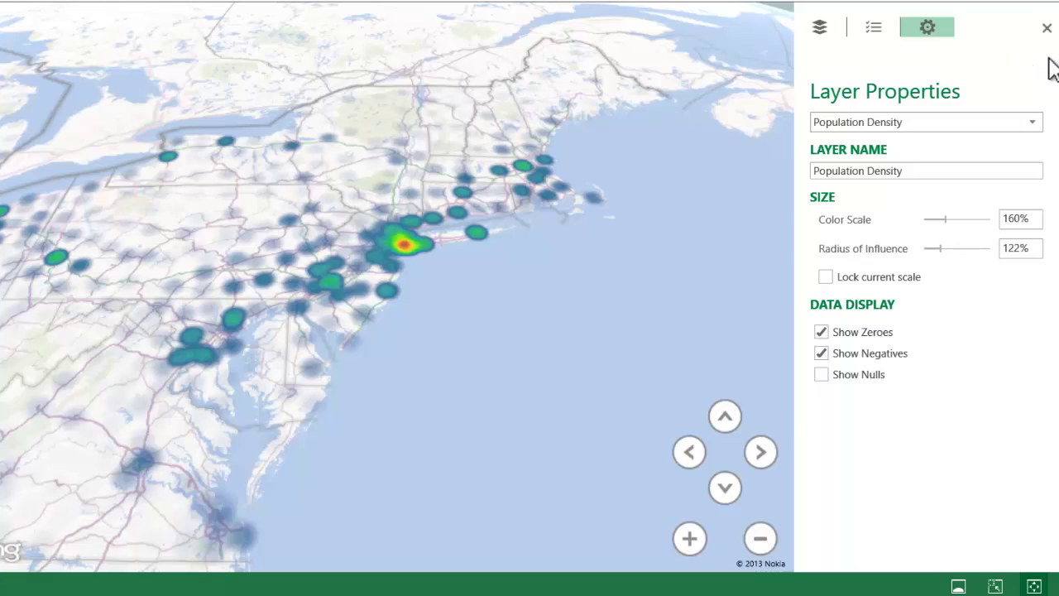
Add a new map layer and name it 'Elderly Population'.
click(819, 33)
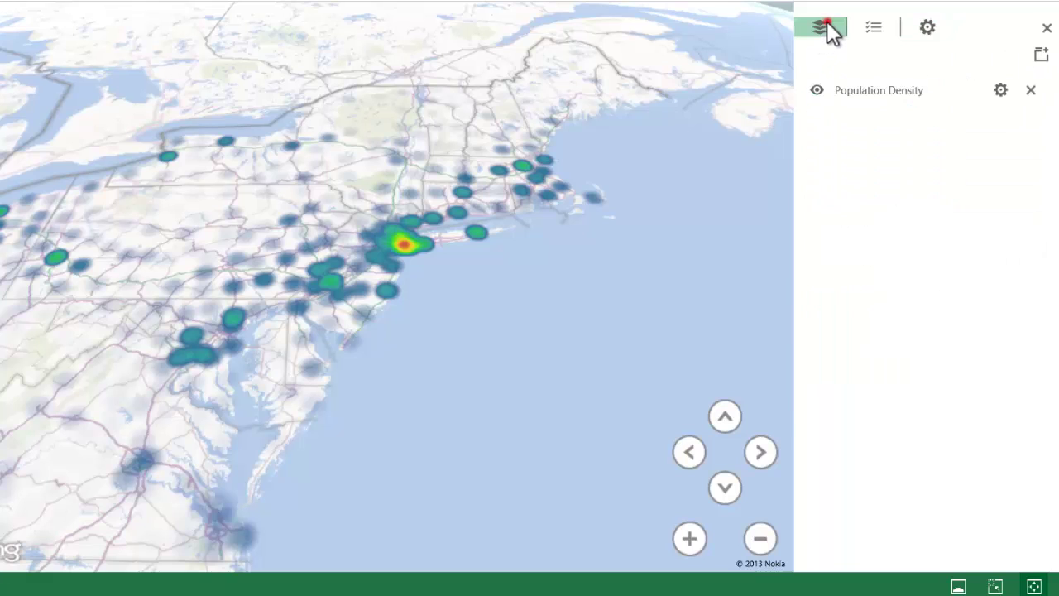
click(1036, 58)
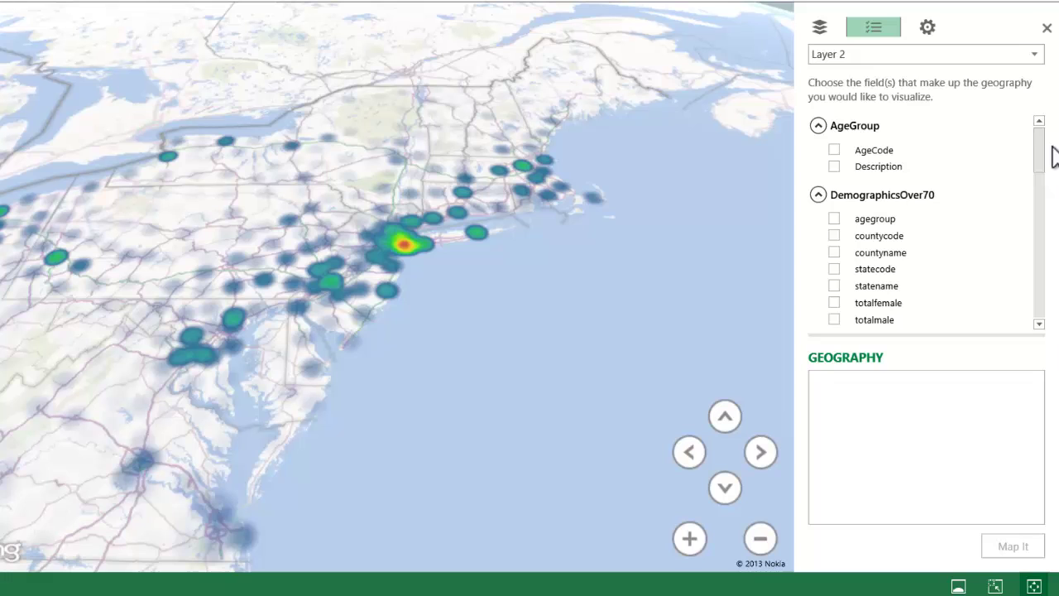
click(927, 30)
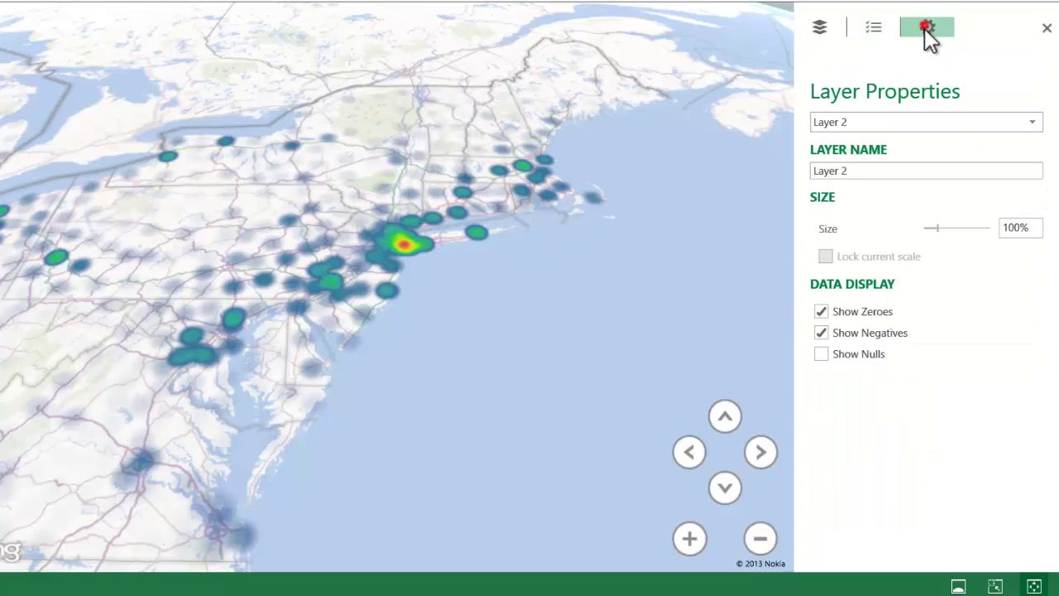
triple_click(864, 170)
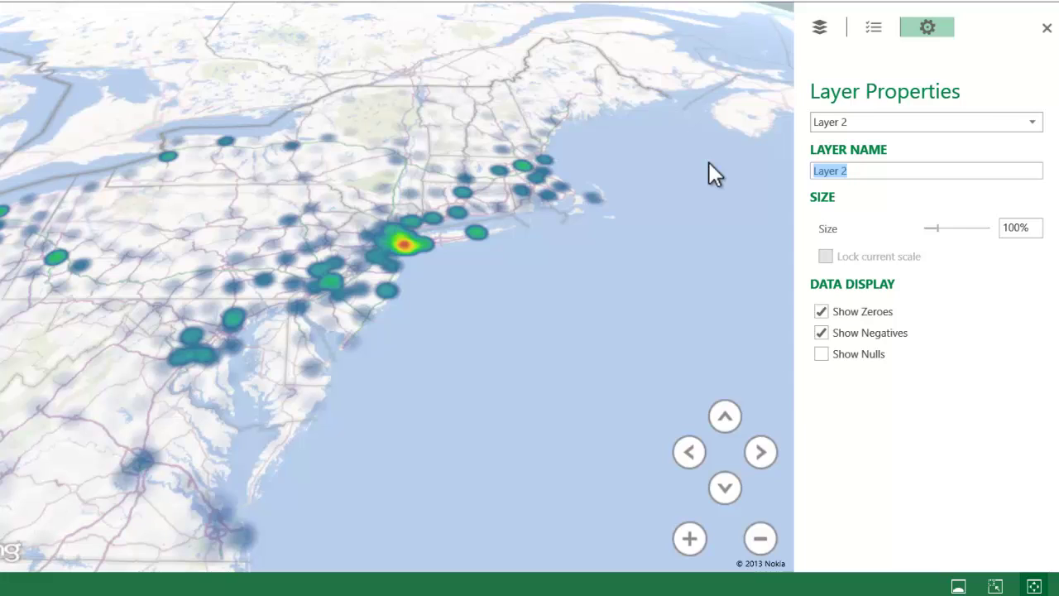
text(ElderlyPopulation)
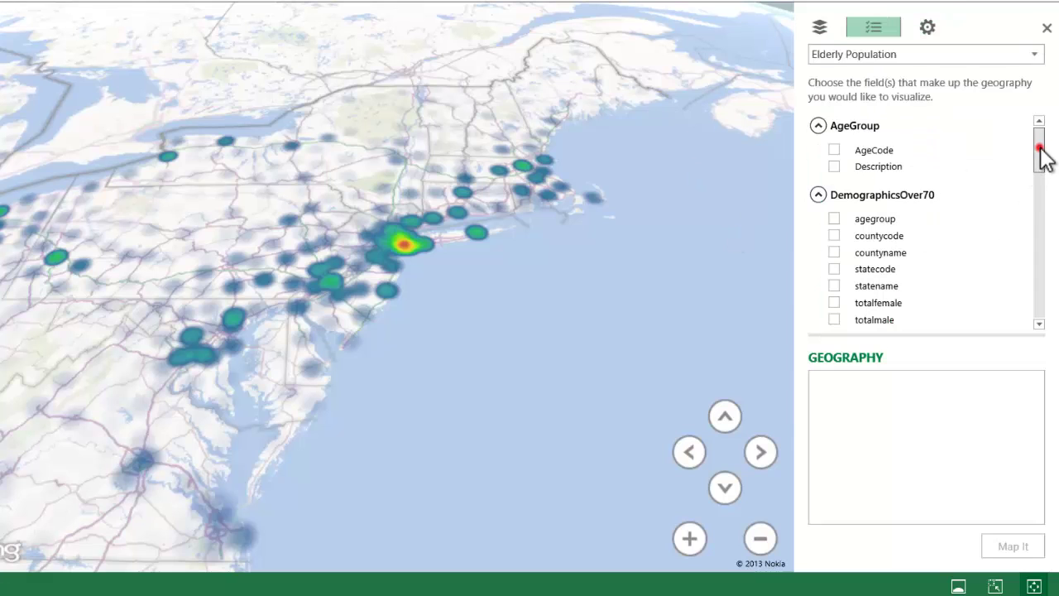
Map the Elderly Population layer by countyname and statename as County geography.
drag(1039, 147, 1040, 157)
click(835, 202)
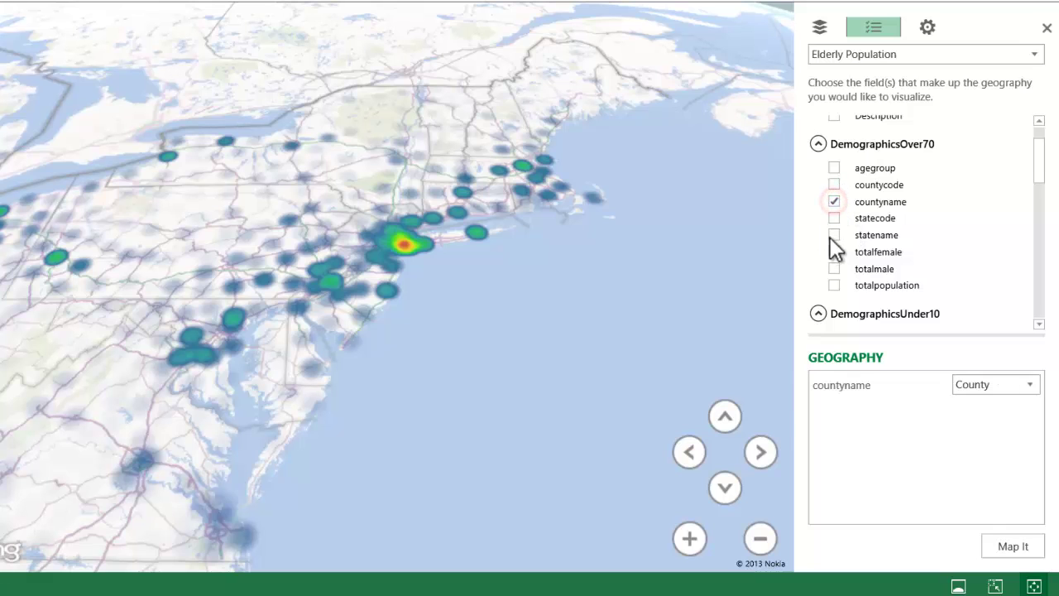
click(834, 235)
click(1013, 546)
drag(1040, 255, 1041, 290)
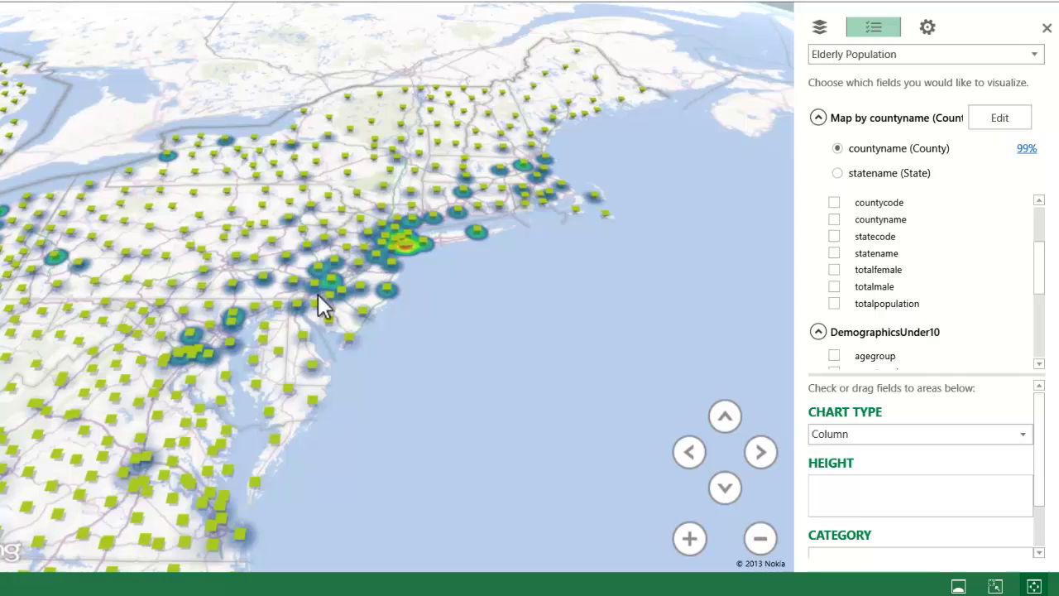
Size the elderly columns by totalpopulation and stack them by AgeGroup Description.
mouse_move(1041, 266)
mouse_down()
mouse_move(1038, 300)
mouse_move(1047, 255)
mouse_up()
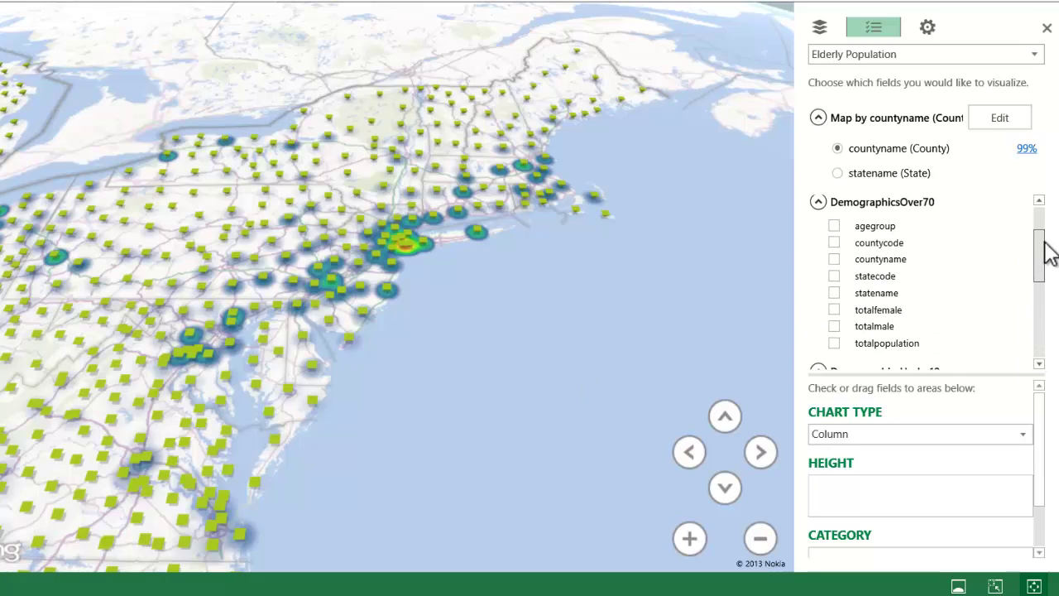
click(834, 342)
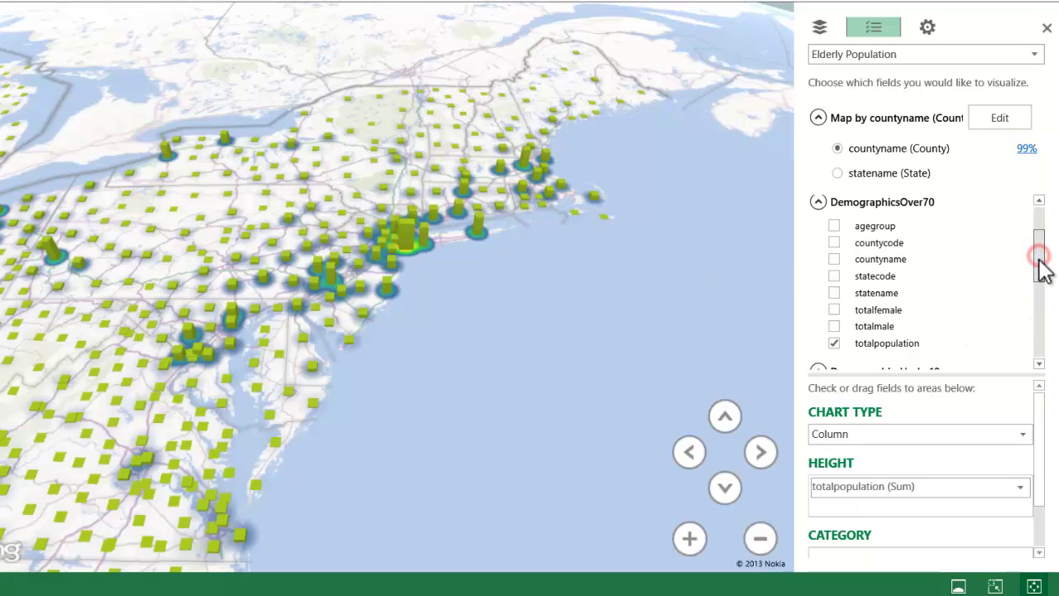
drag(1045, 265, 1043, 224)
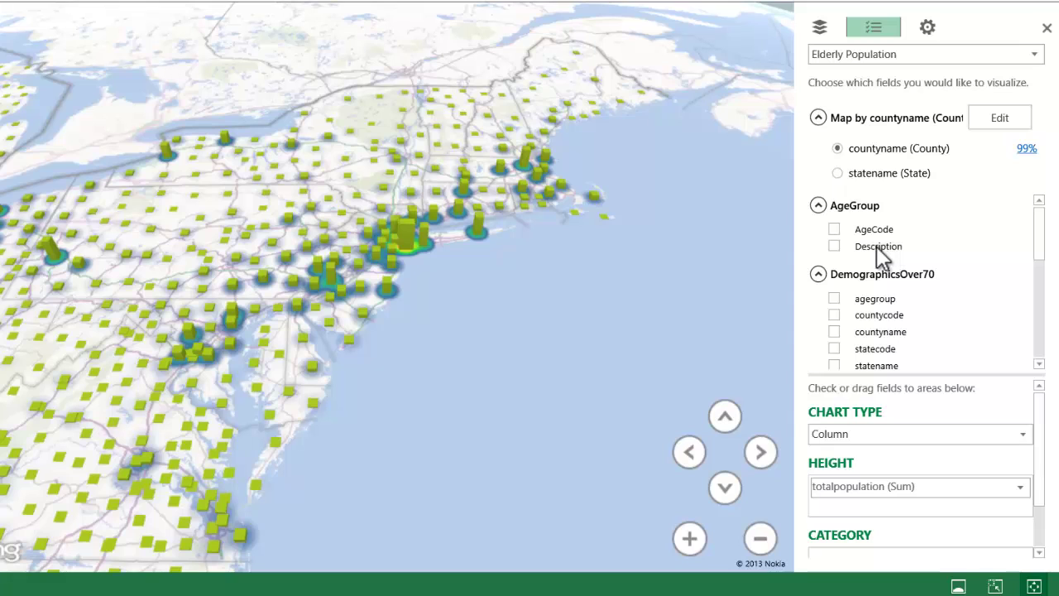
drag(871, 248, 875, 563)
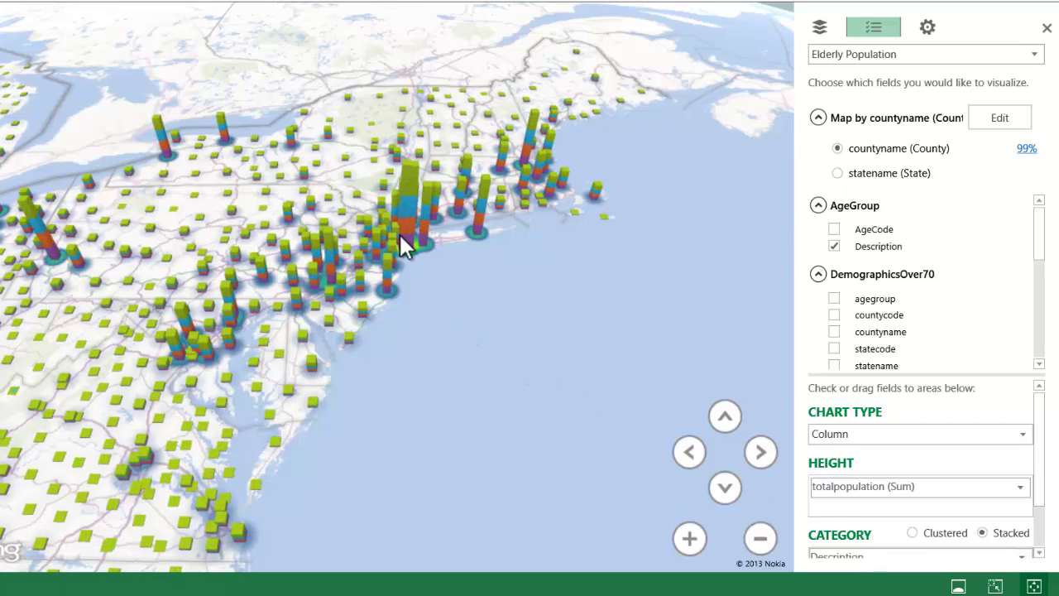
mouse_move(411, 230)
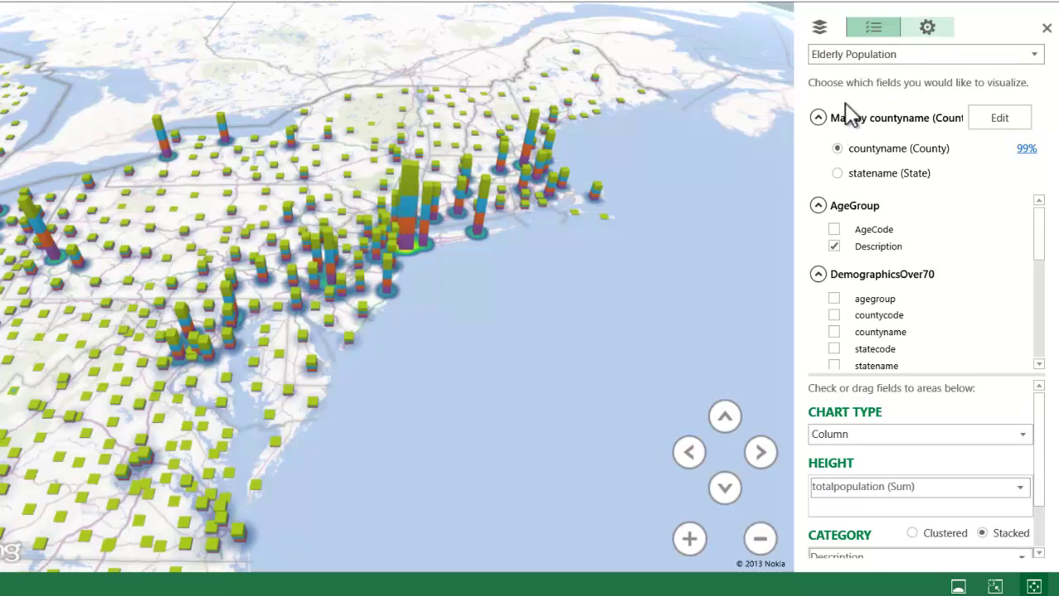
Zoom to New York and give the Population Density heat map 281% colour scale and 297% radius.
click(689, 538)
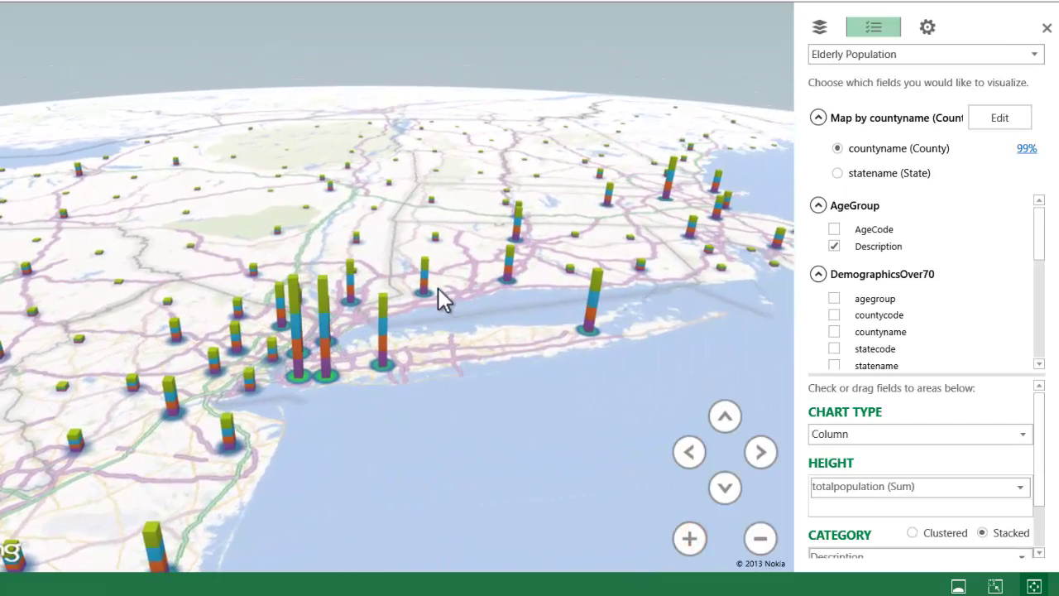
drag(439, 288, 433, 351)
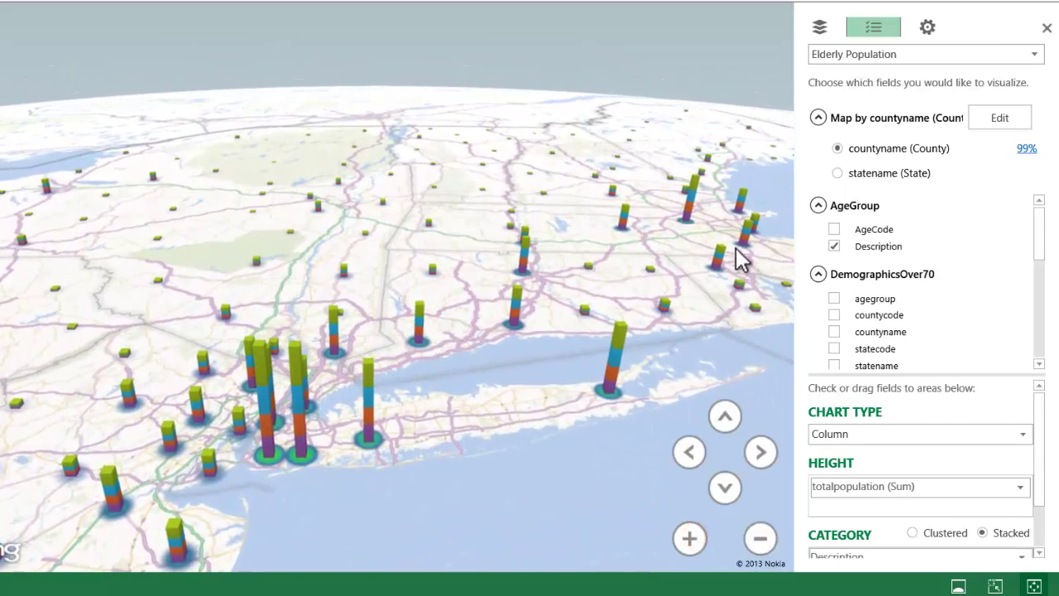
click(1034, 54)
click(855, 73)
click(927, 29)
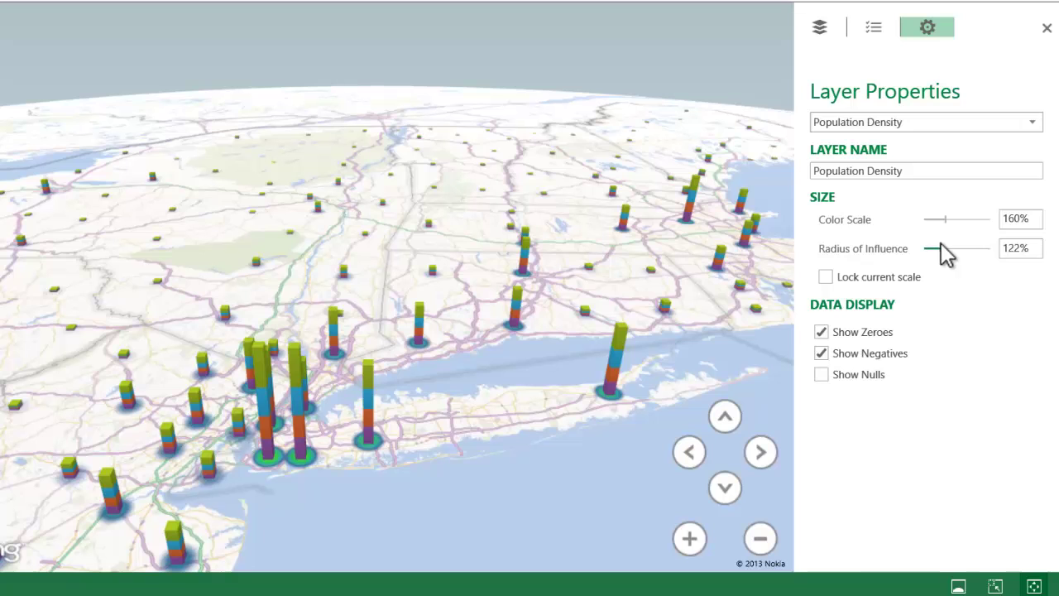
drag(946, 219, 964, 250)
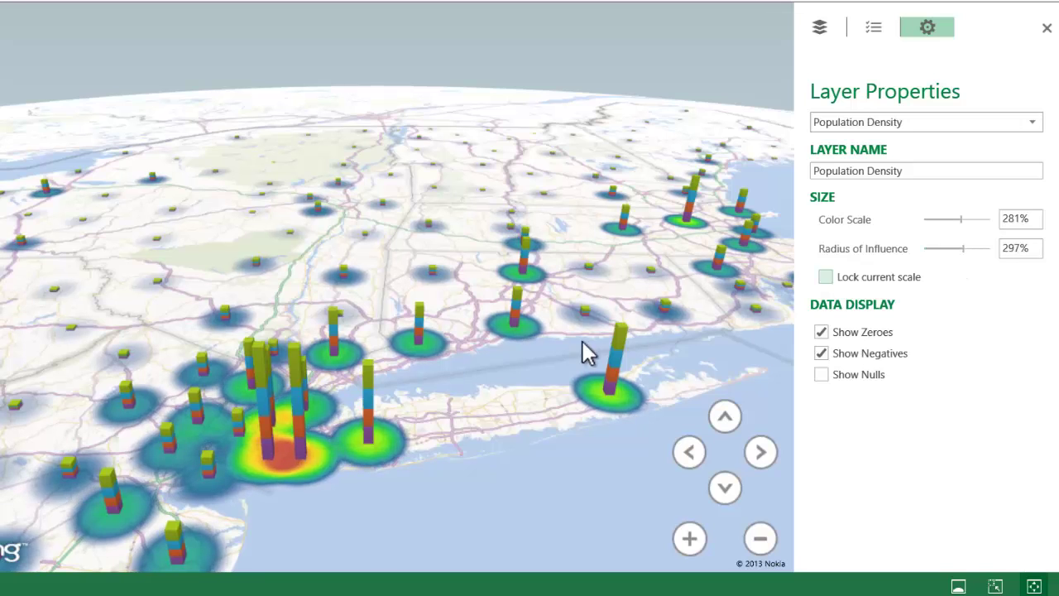
drag(544, 331, 338, 252)
drag(466, 248, 634, 426)
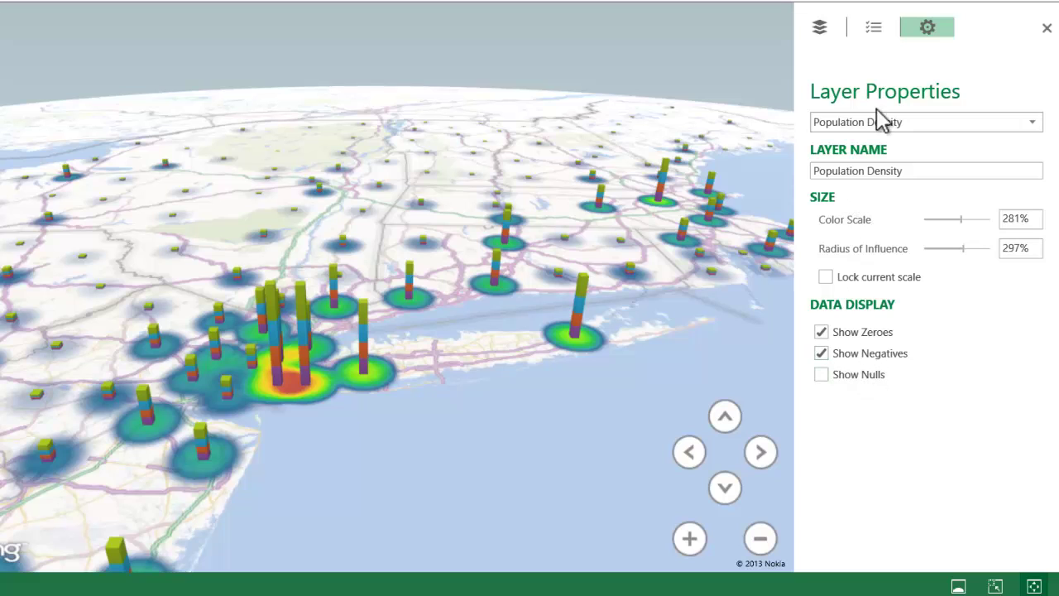
Size the Elderly Population columns at 155% height and 105% thickness.
click(1033, 122)
click(844, 157)
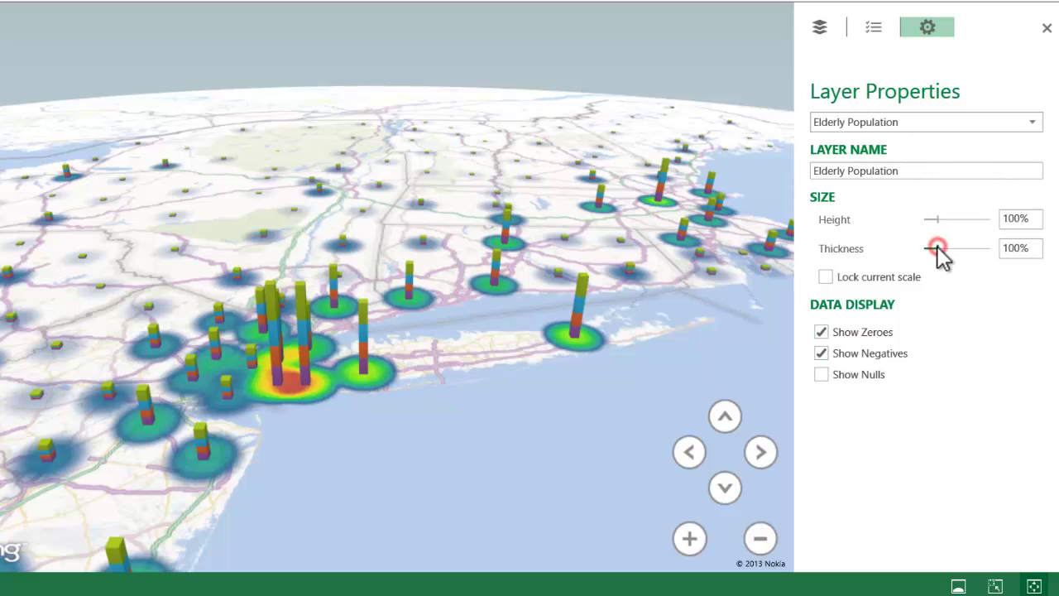
drag(938, 249, 948, 225)
Pan the map across New Jersey, Delaware, Long Island and New England to inspect the columns.
drag(518, 394, 466, 177)
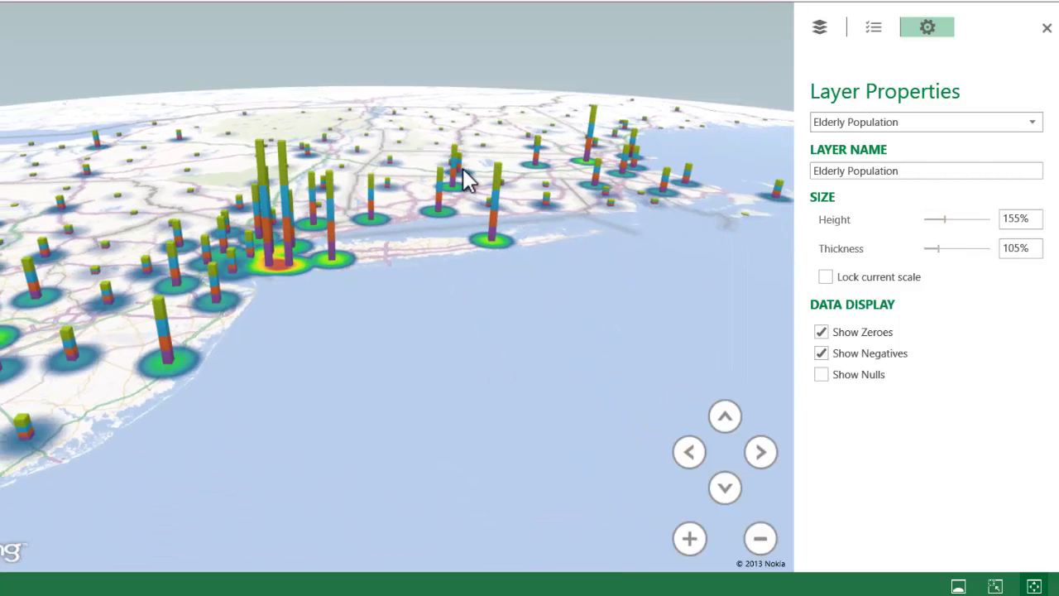
mouse_move(165, 257)
mouse_down()
mouse_move(466, 251)
mouse_move(436, 185)
mouse_move(392, 355)
mouse_move(285, 509)
mouse_move(568, 491)
mouse_move(480, 372)
mouse_move(461, 324)
mouse_move(618, 428)
mouse_up()
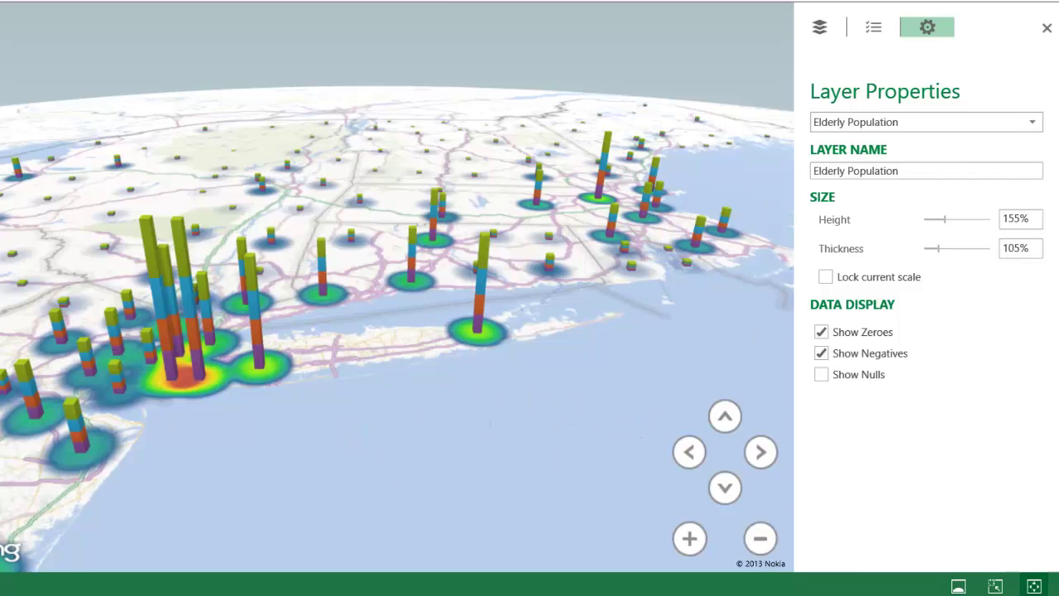
drag(257, 439, 439, 284)
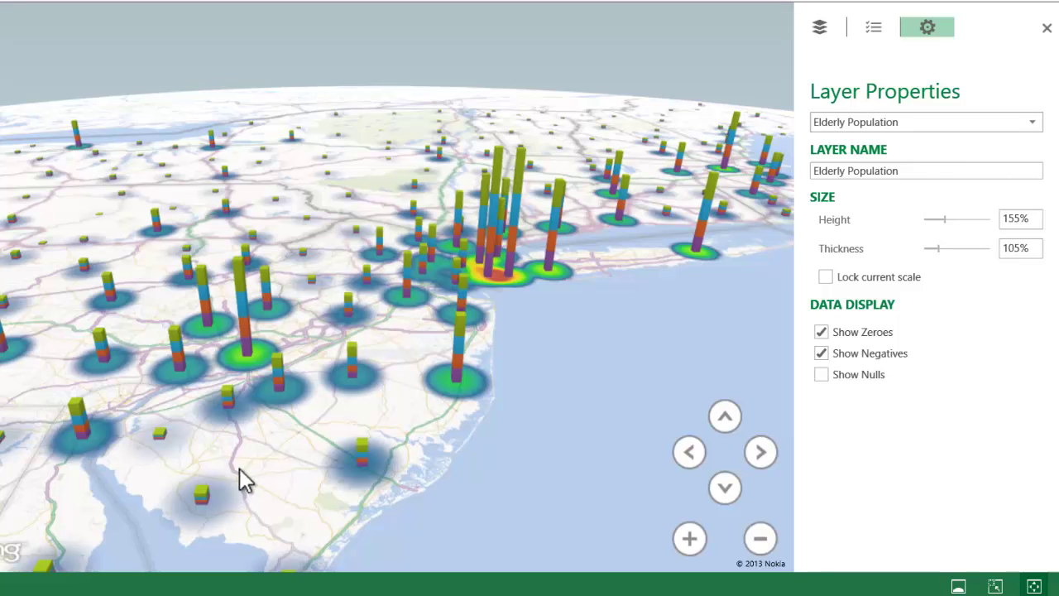
drag(578, 340, 279, 459)
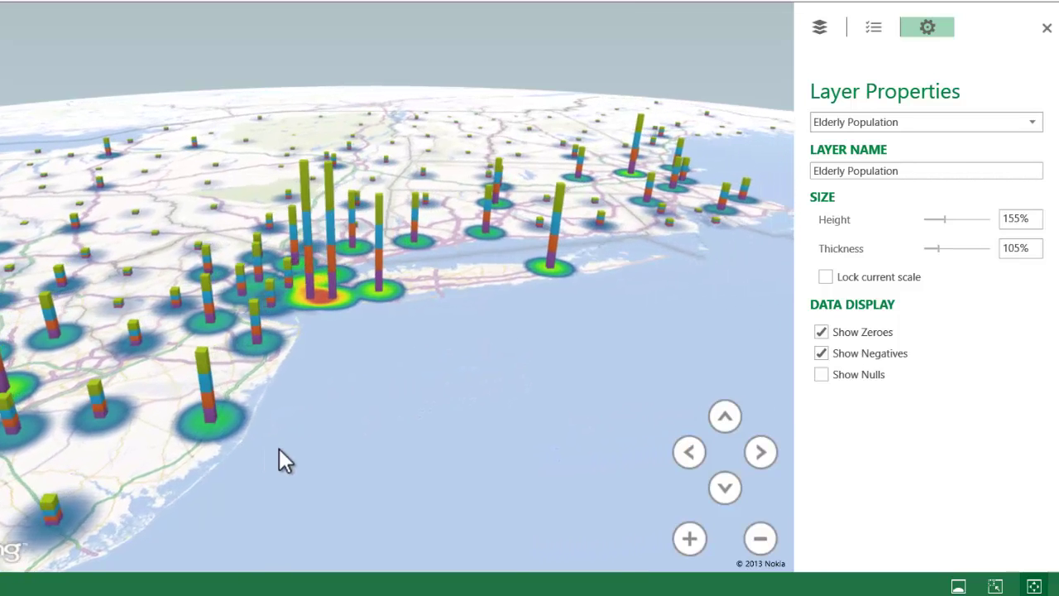
drag(418, 240, 393, 267)
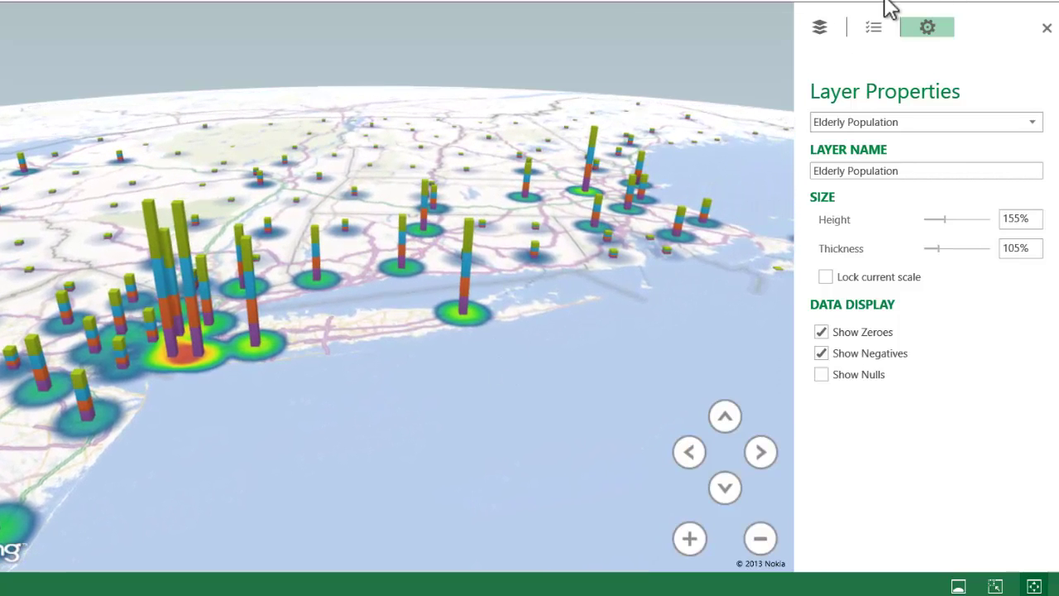
Add a third map layer and rename it Rainfall.
click(819, 28)
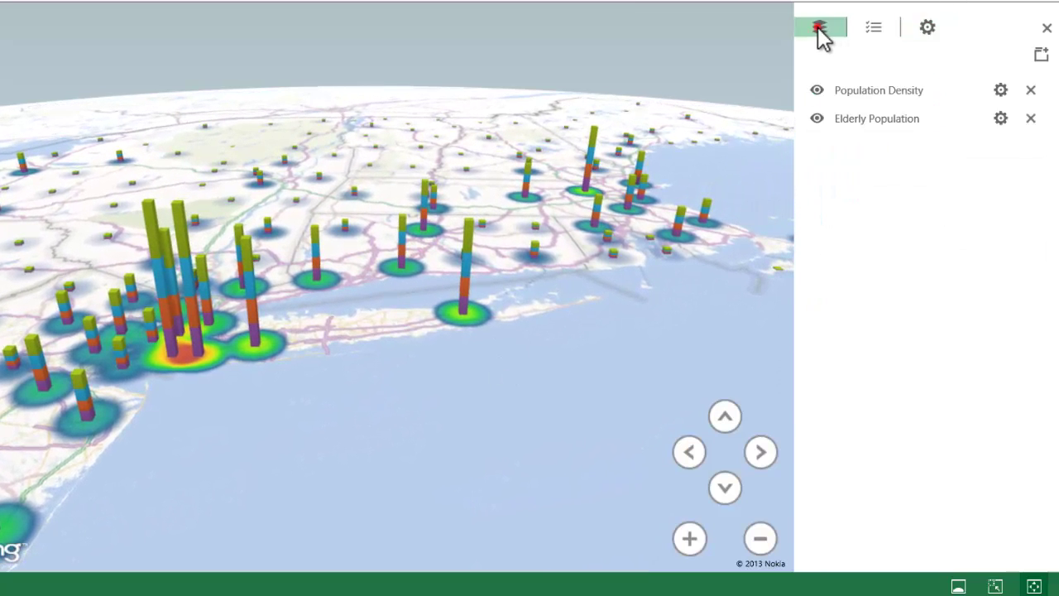
click(1041, 56)
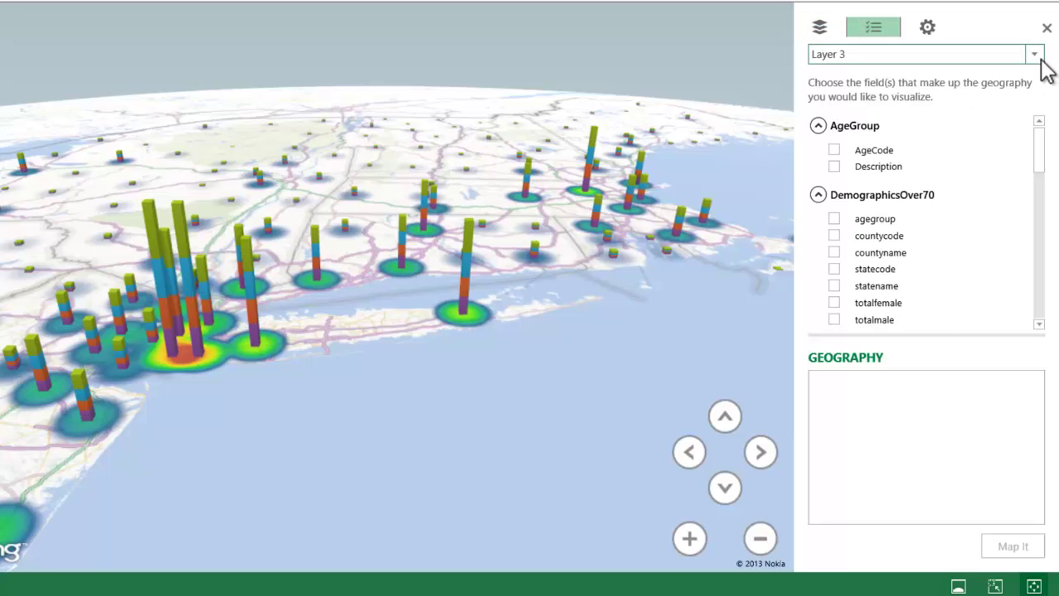
click(928, 33)
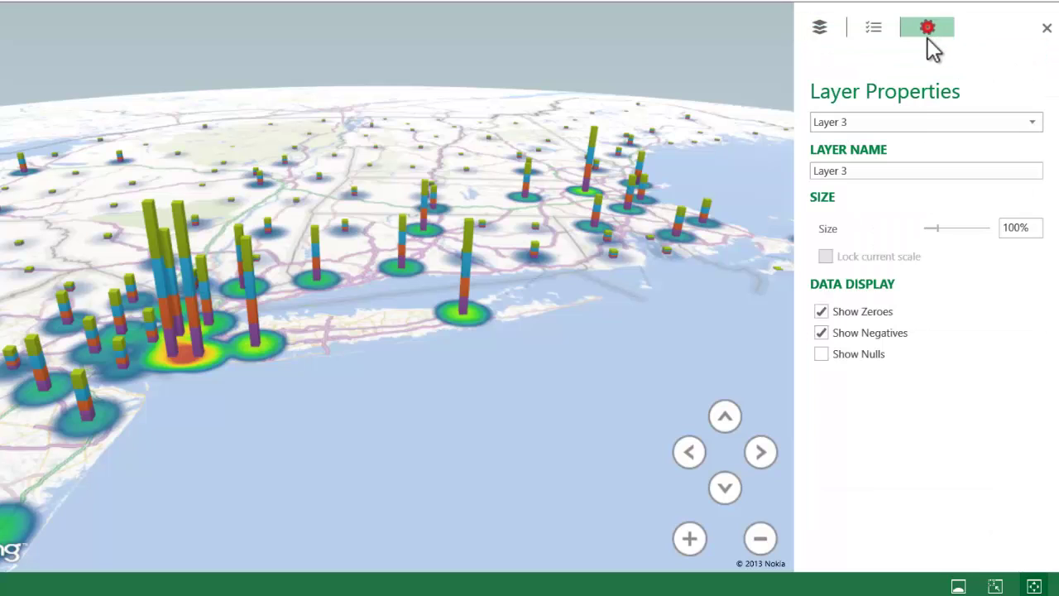
double_click(879, 172)
text(Rainfall)
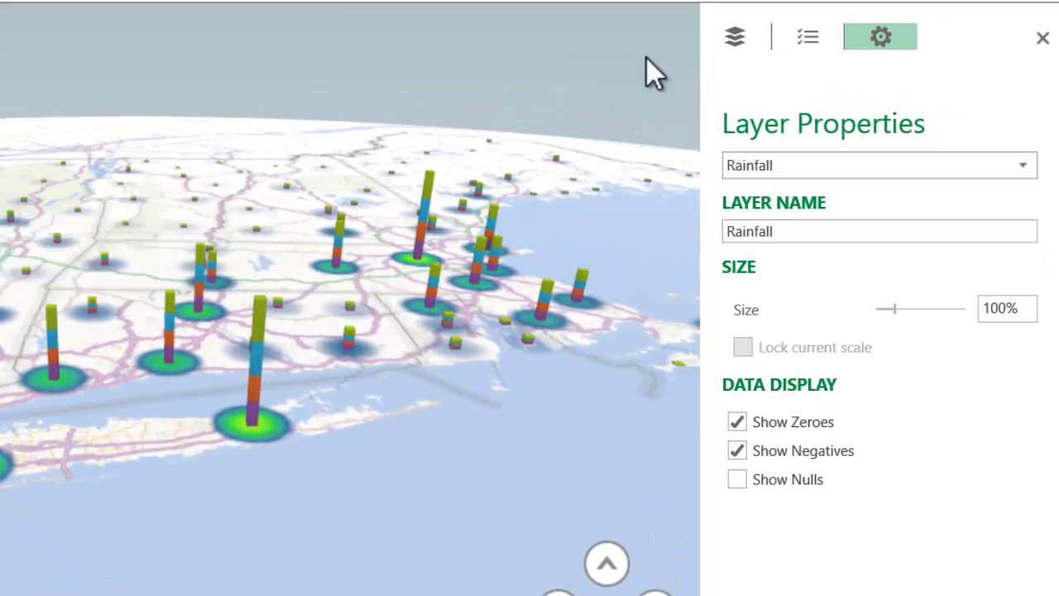
Map the Rainfall layer by County and State from the RainfallPrediction fields.
click(813, 40)
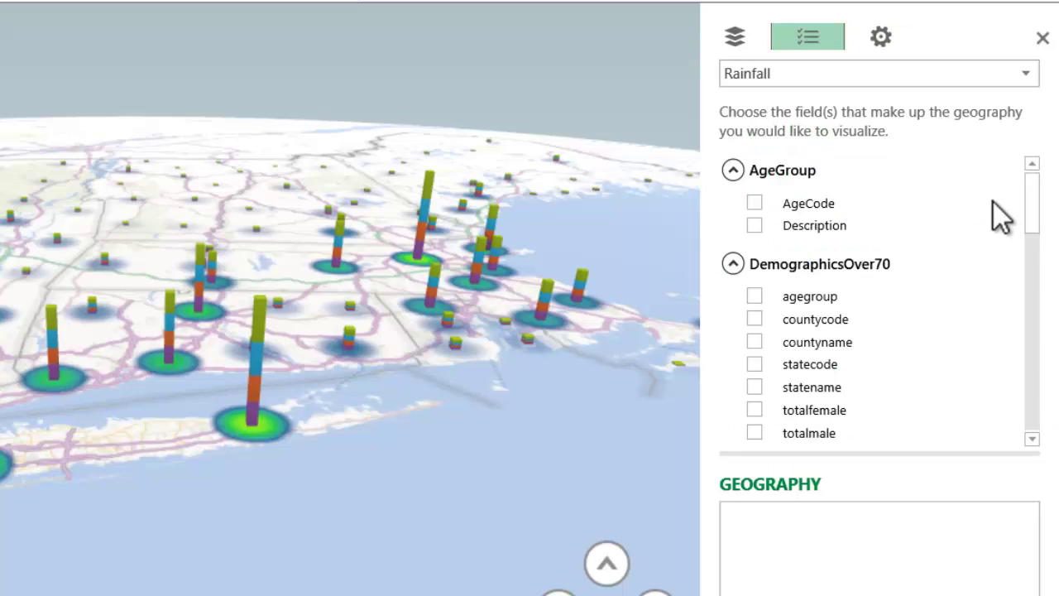
drag(1039, 199, 1057, 385)
click(753, 185)
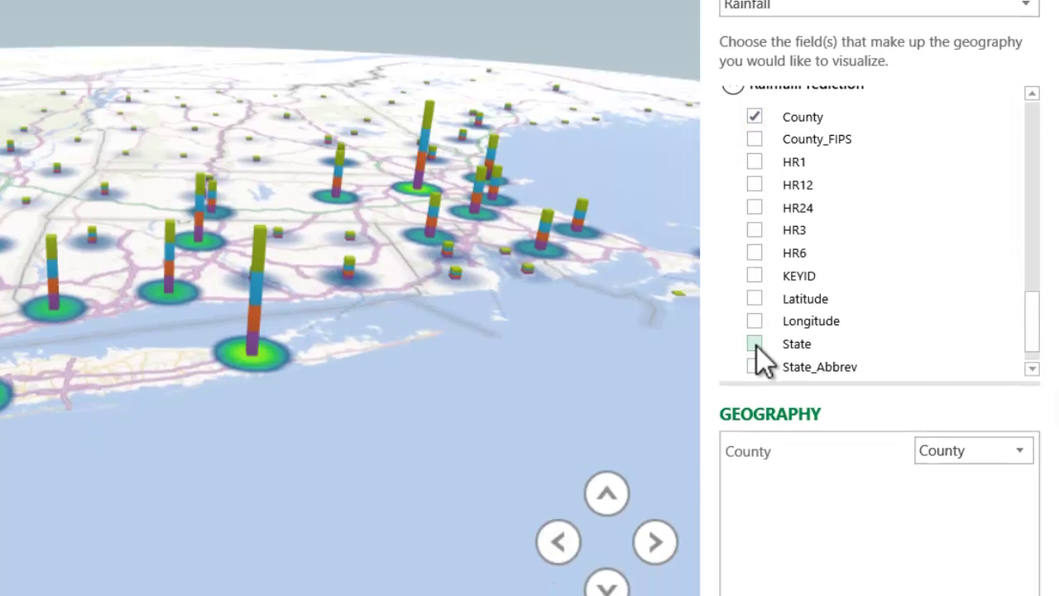
click(754, 414)
click(996, 595)
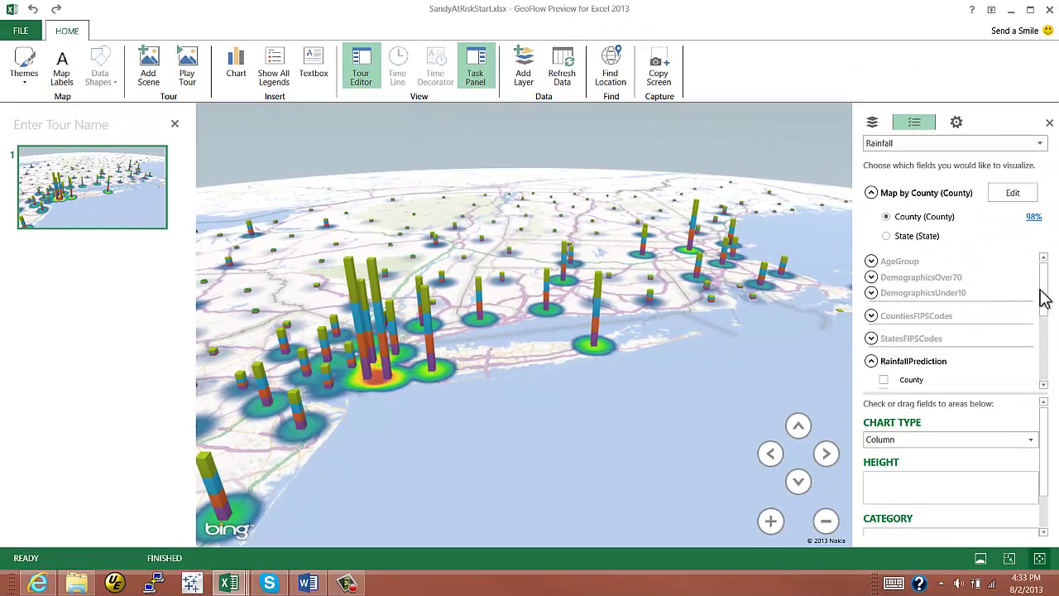
Use HR6 (Sum) as the rainfall column height and close the Rainfall legend.
drag(1041, 288, 1041, 310)
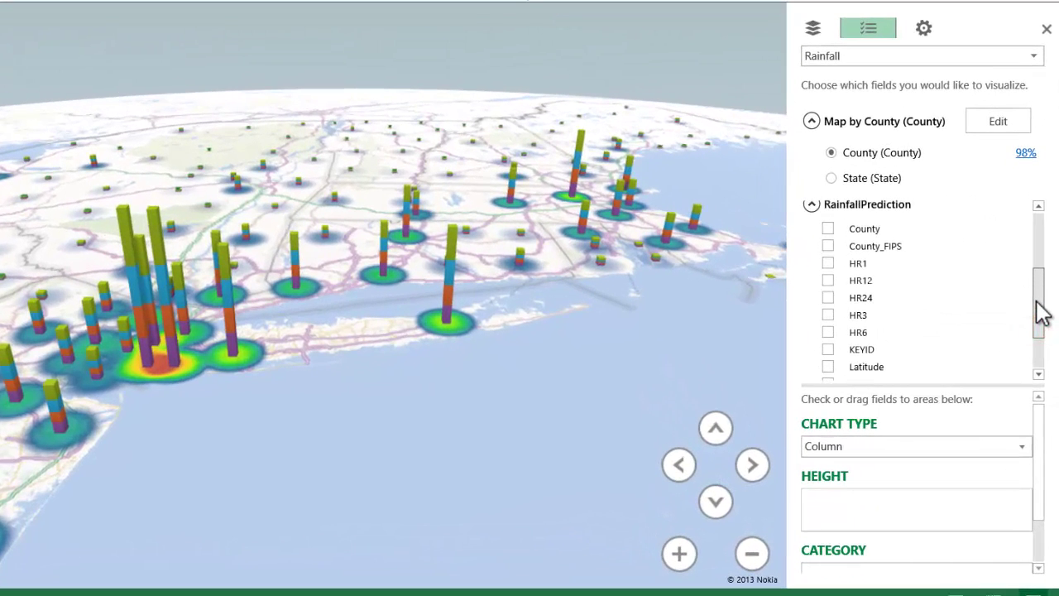
click(827, 332)
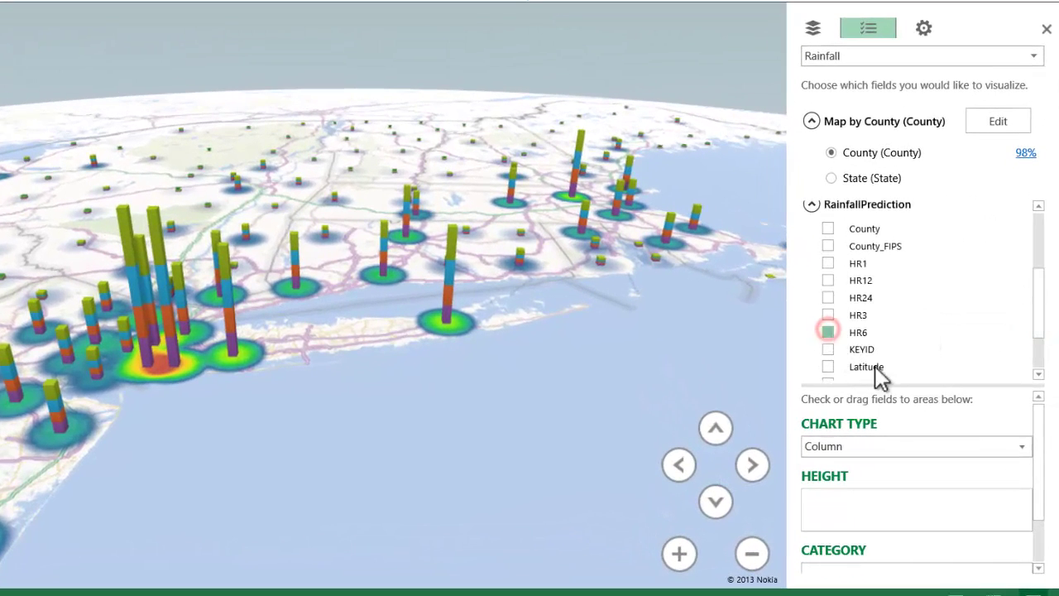
mouse_move(720, 35)
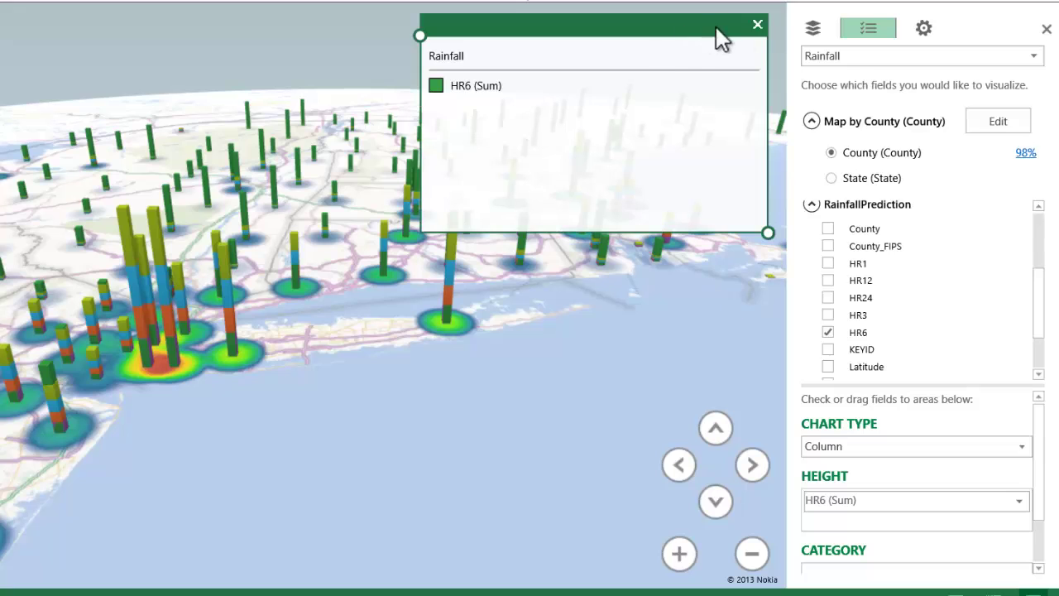
click(759, 26)
Set the Rainfall columns to 264% thickness and 73% height.
click(924, 28)
drag(935, 256, 931, 230)
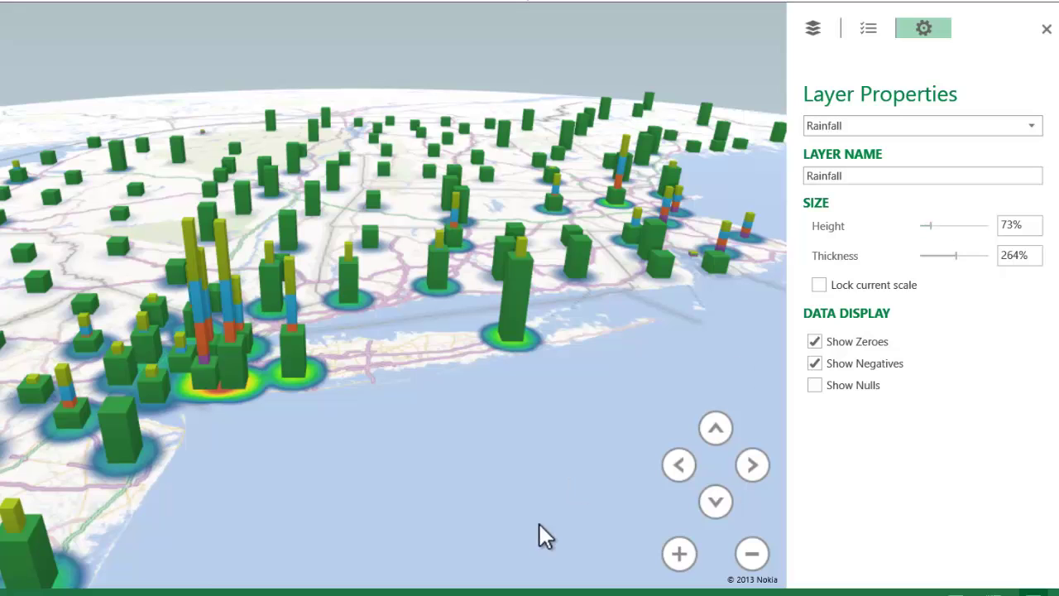
drag(282, 430, 366, 435)
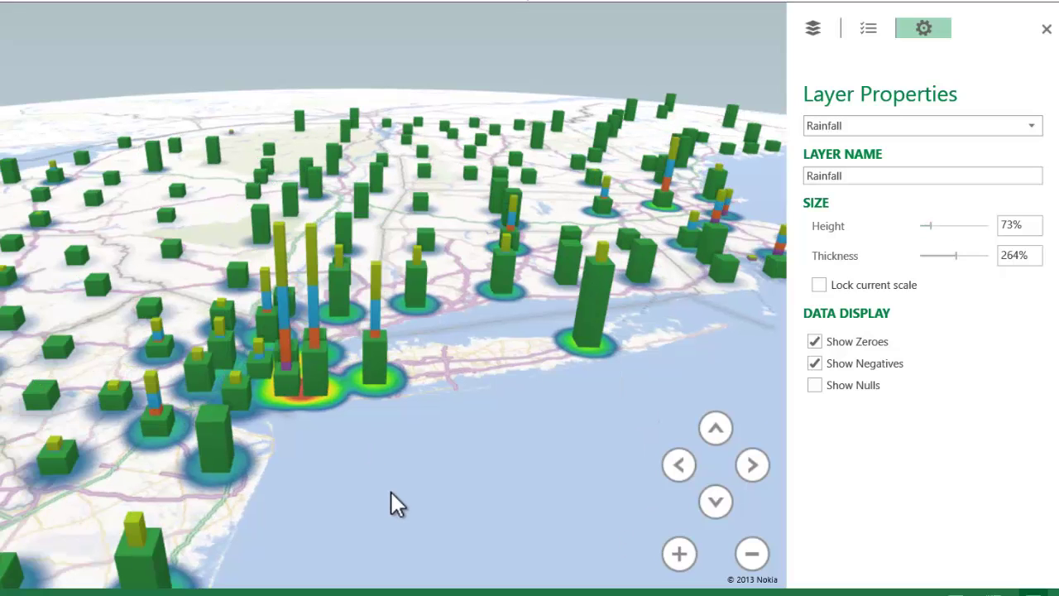